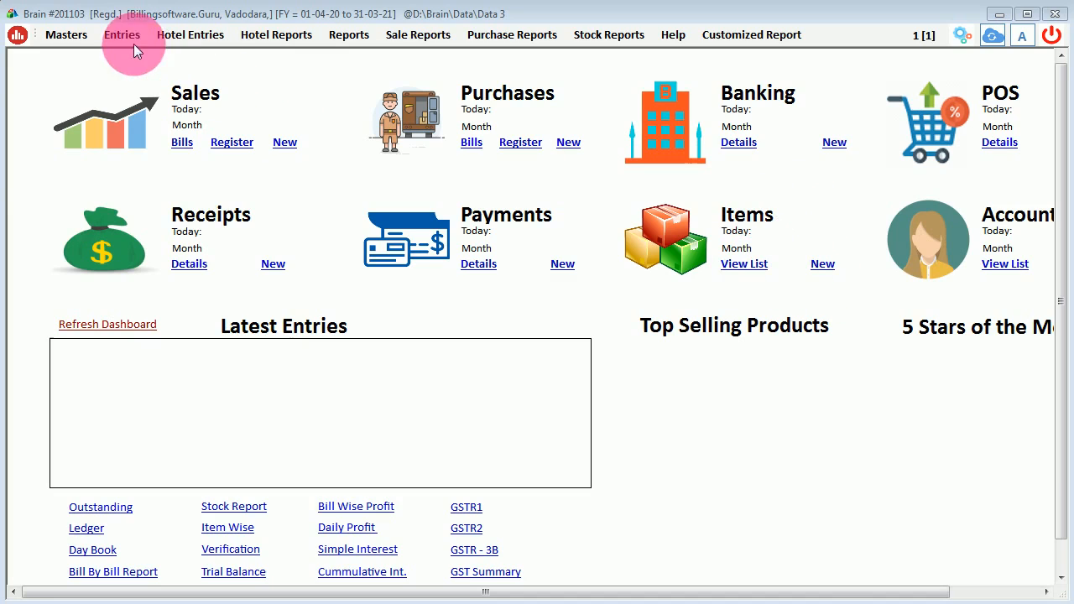
Step: Start a new item record from the dashboard and enter Product F as the item name
{"action": "left_click", "coordinate": [67, 36]}
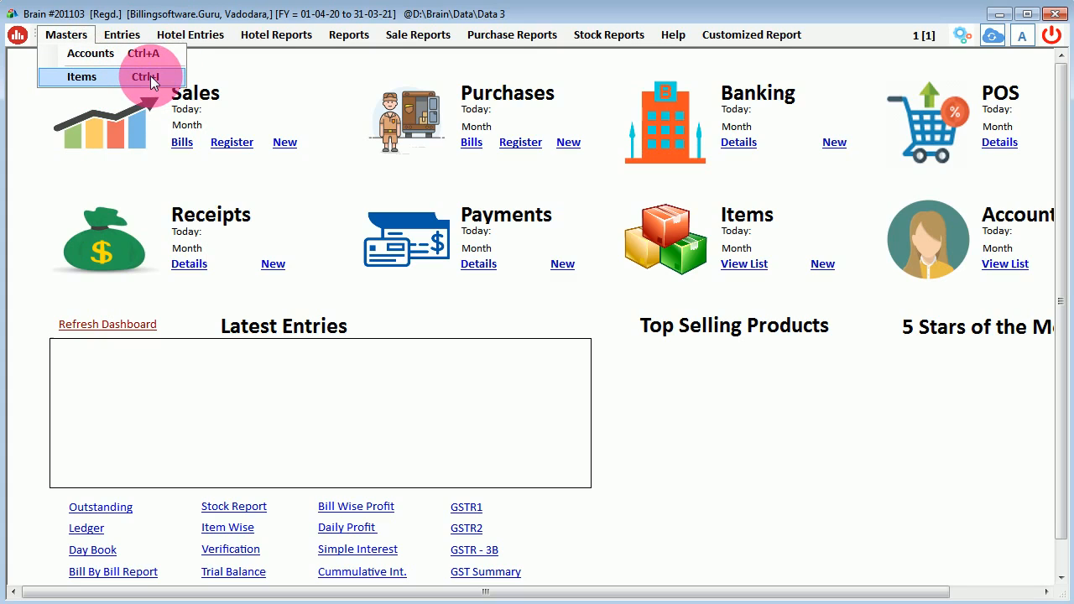
{"action": "left_click", "coordinate": [667, 398]}
{"action": "left_click", "coordinate": [819, 266]}
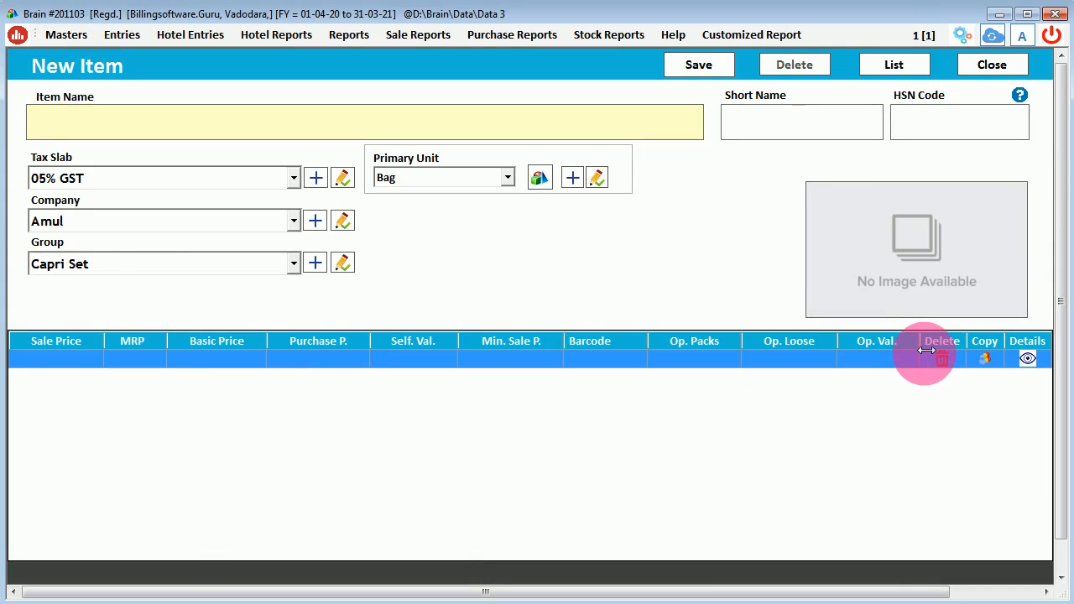
{"action": "type", "text": "Pro"}
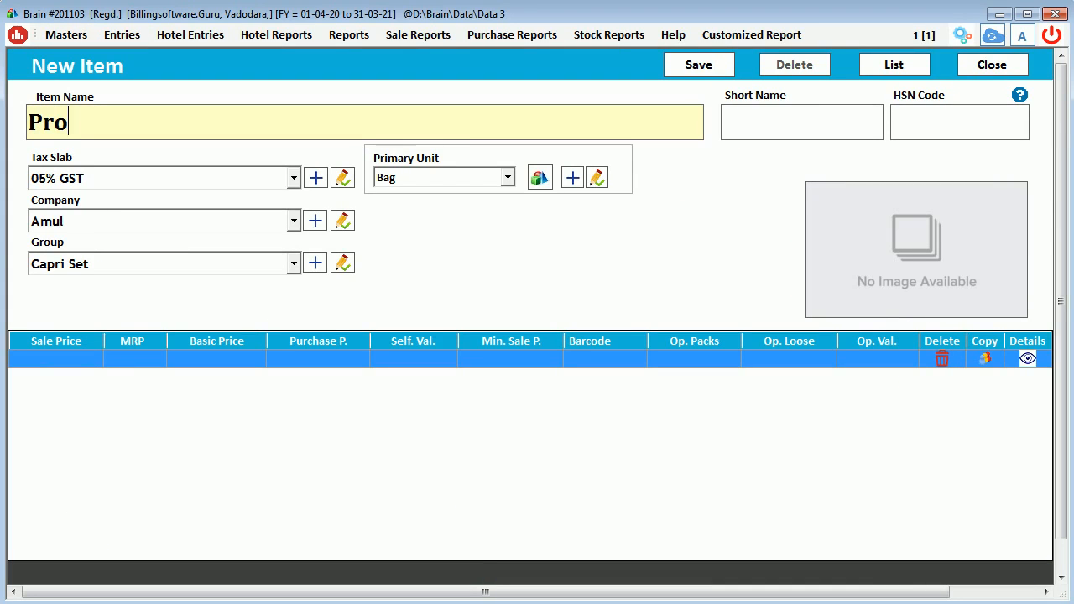
{"action": "type", "text": "duct F"}
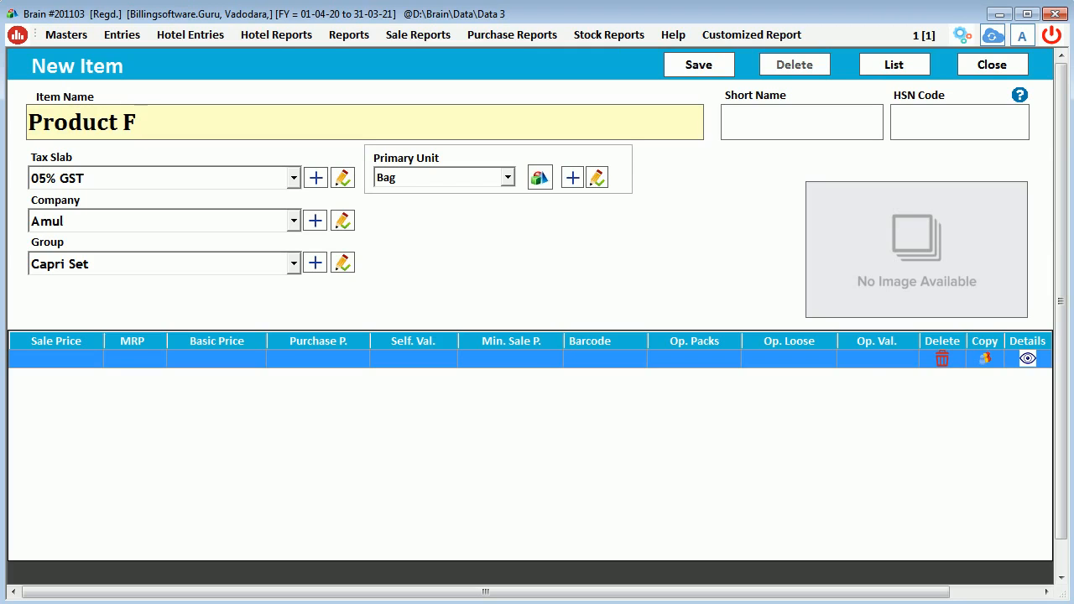
{"action": "key", "text": "Tab"}
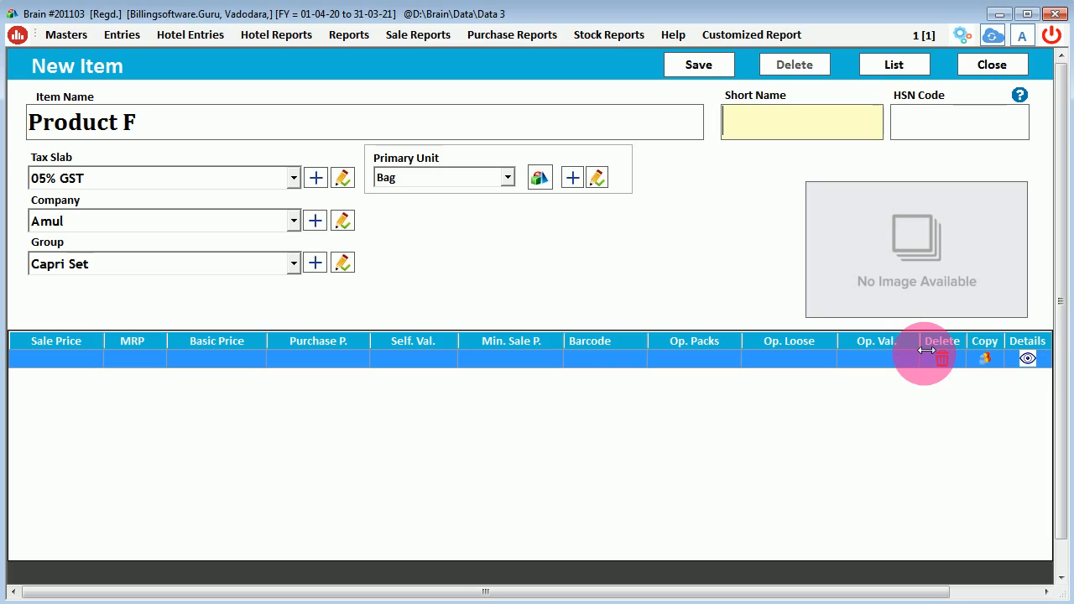
Step: Enter F1 as the item's short name and 4567 as its HSN code
{"action": "type", "text": "F!"}
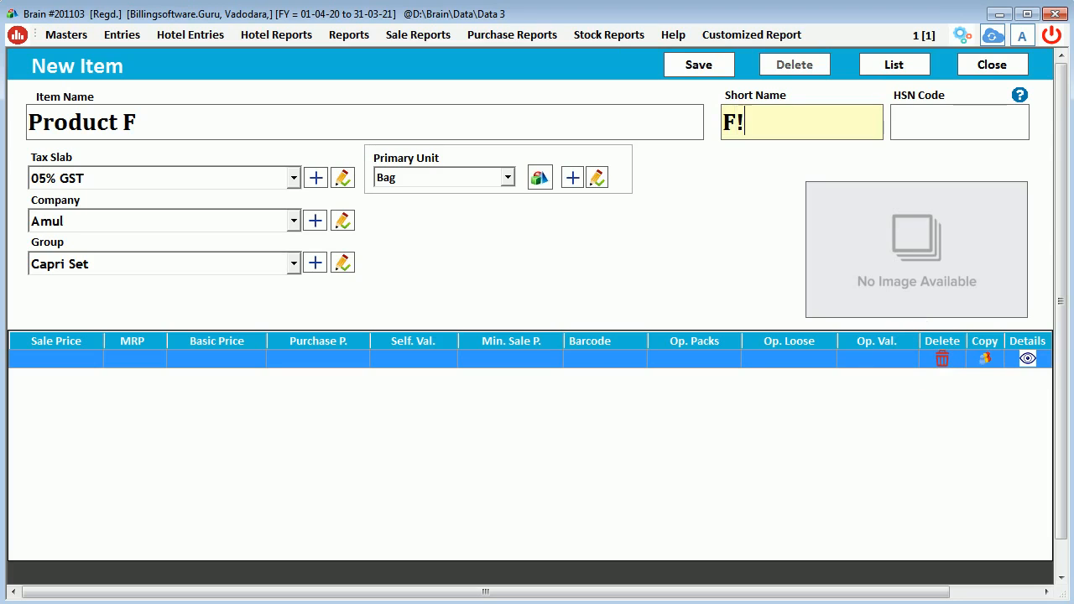
{"action": "key", "text": "BackSpace"}
{"action": "type", "text": "1"}
{"action": "key", "text": "Tab"}
{"action": "left_click", "coordinate": [923, 353]}
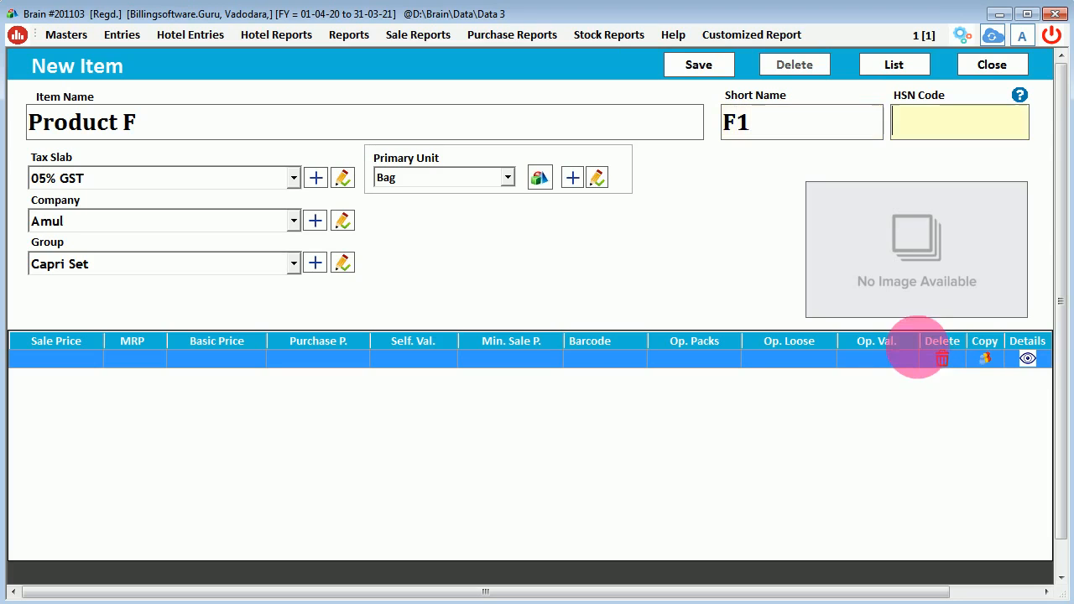
{"action": "type", "text": "4567"}
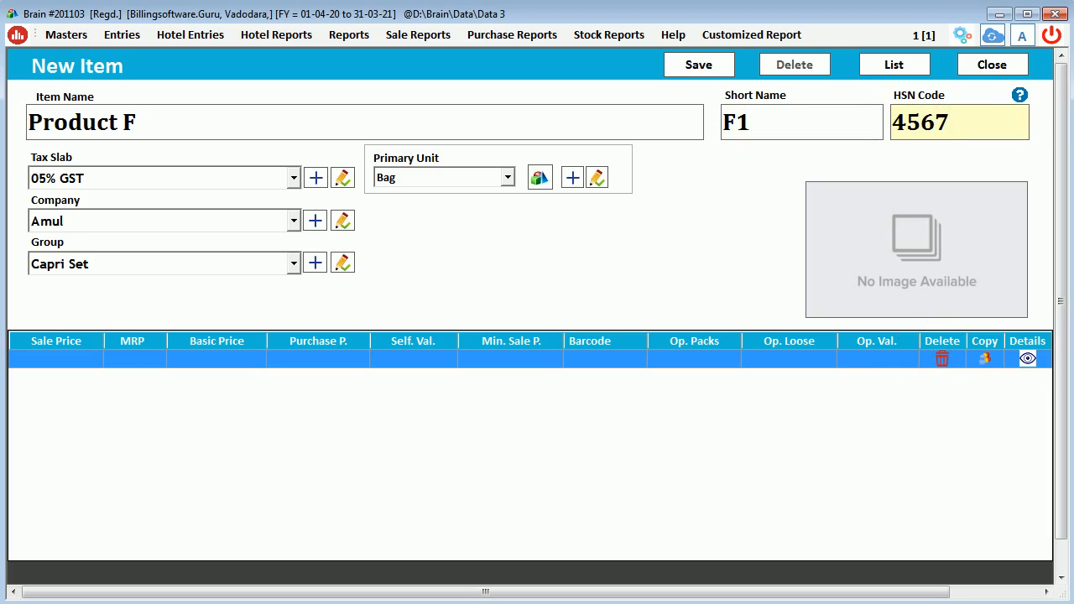
{"action": "key", "text": "Return"}
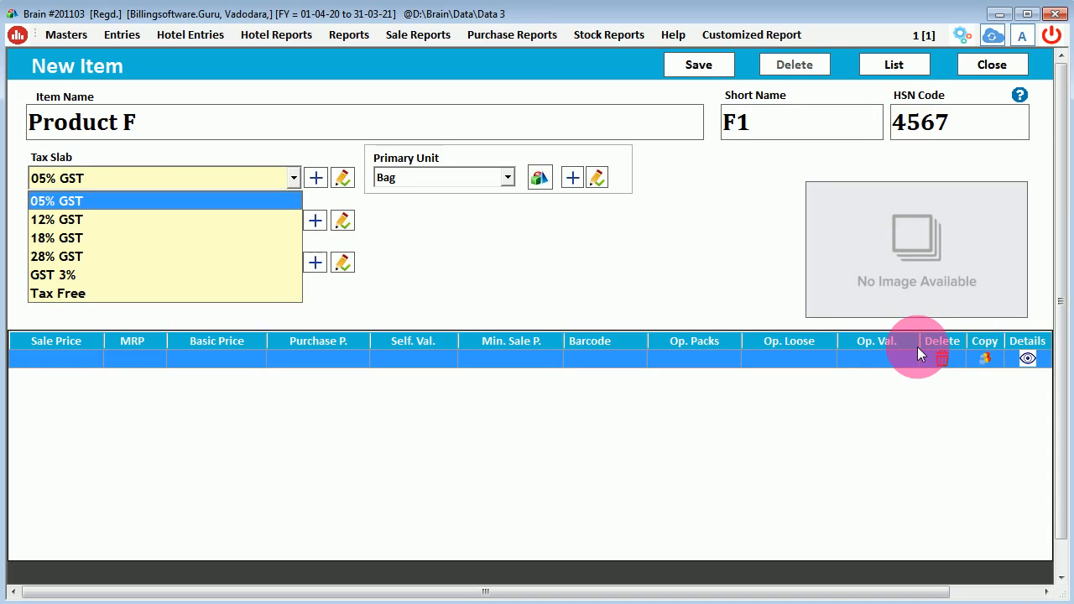
Step: Browse the available tax slabs and set the item's tax slab to 12% GST
{"action": "key", "text": "Down"}
{"action": "key", "text": "Down"}
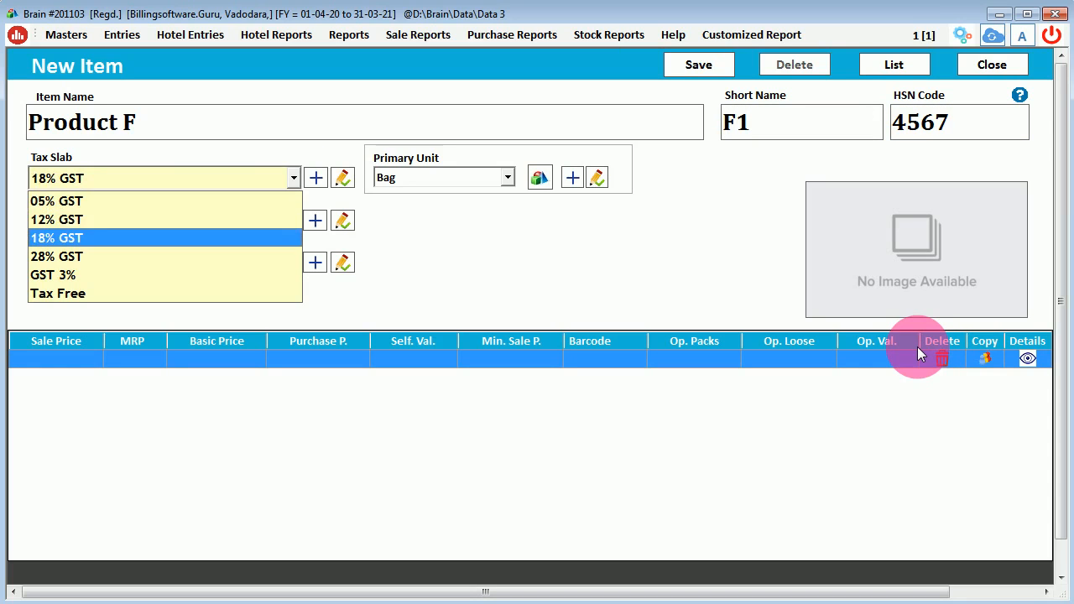
{"action": "key", "text": "Down"}
{"action": "key", "text": "Down"}
{"action": "key", "text": "Up"}
{"action": "key", "text": "Up"}
{"action": "key", "text": "Up"}
{"action": "key", "text": "Up"}
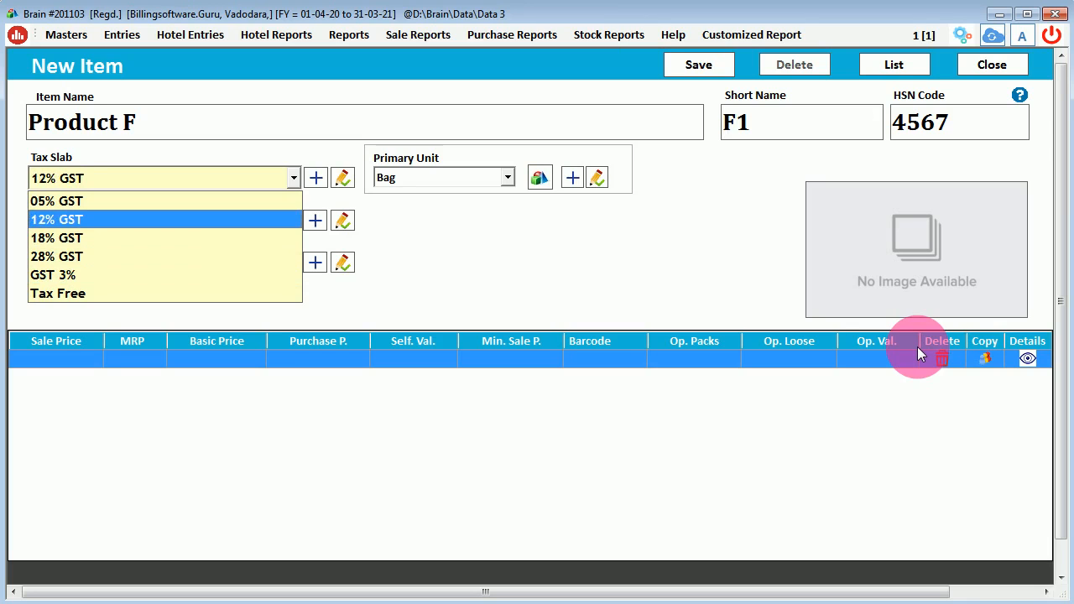
{"action": "key", "text": "Down"}
{"action": "key", "text": "Down"}
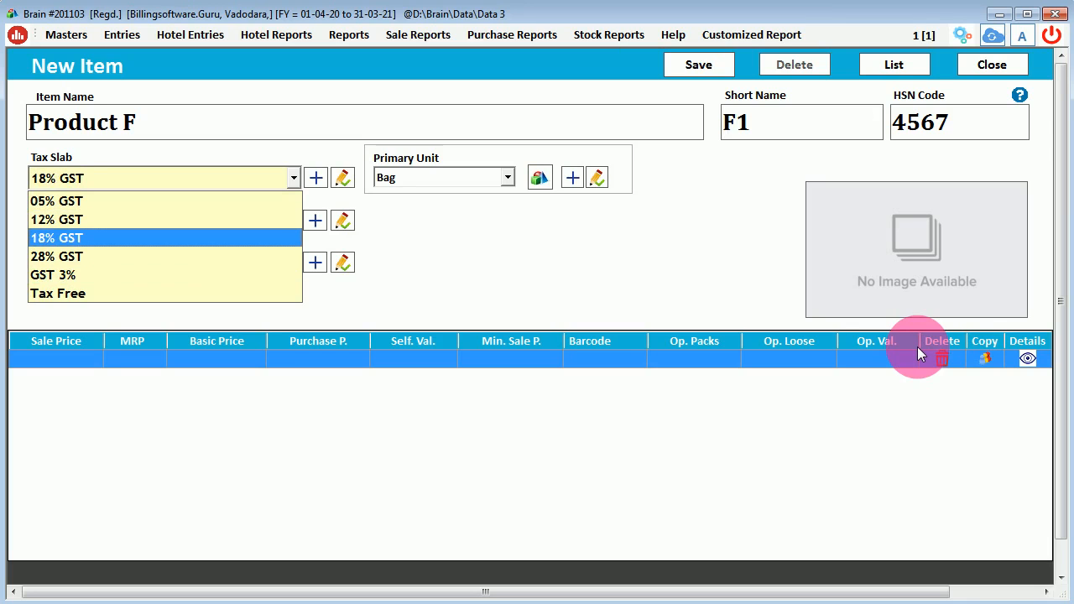
{"action": "key", "text": "Down"}
{"action": "key", "text": "Down"}
{"action": "key", "text": "Down"}
{"action": "key", "text": "Up"}
{"action": "key", "text": "Up"}
{"action": "key", "text": "Up"}
{"action": "key", "text": "Up"}
{"action": "key", "text": "Return"}
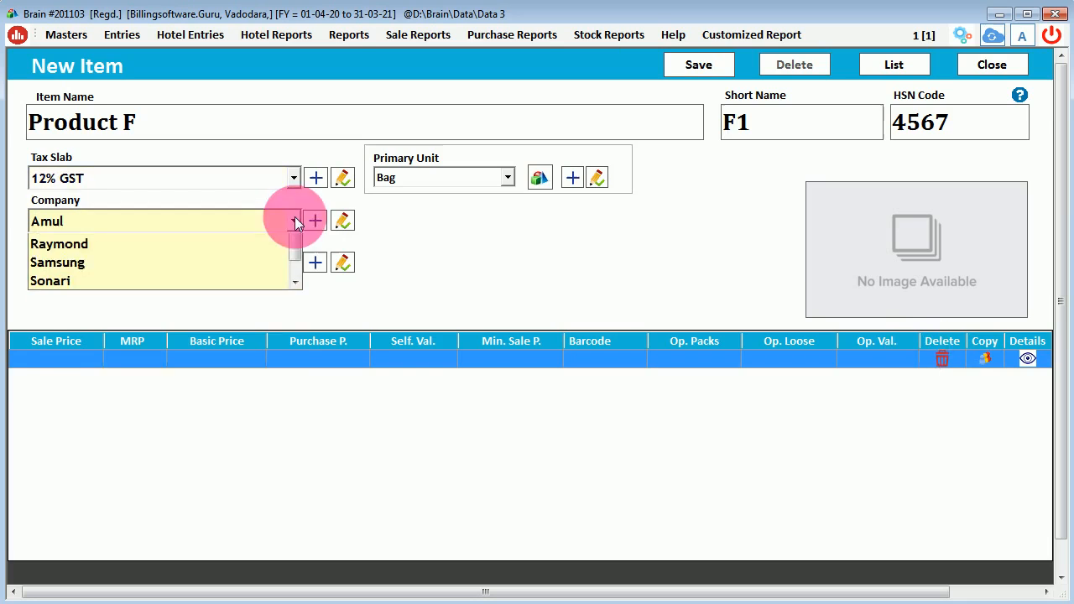
Step: Browse the existing companies and set the item's company to General
{"action": "key", "text": "Down"}
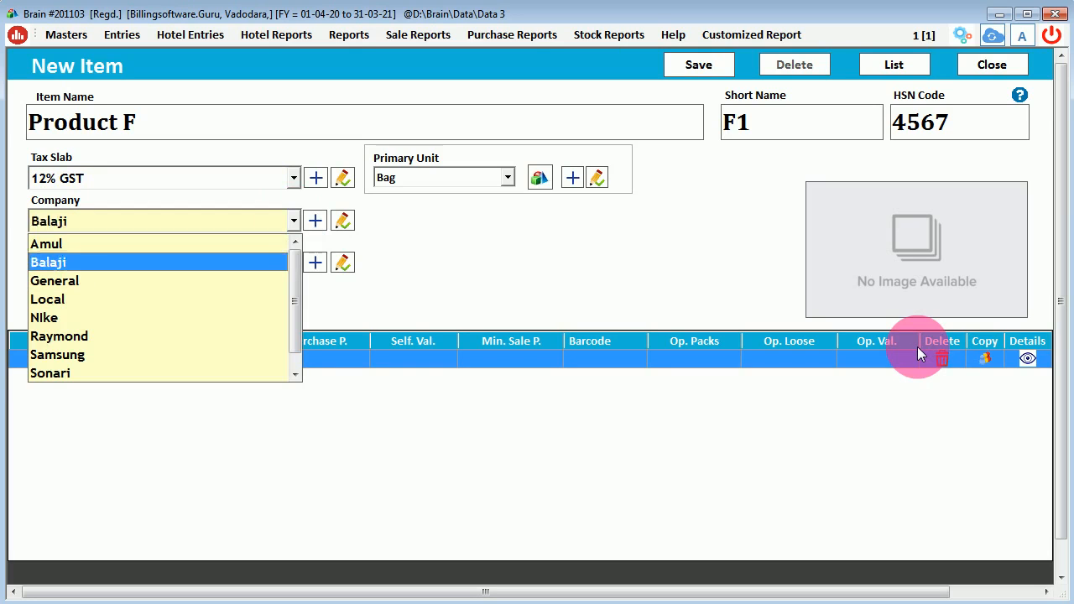
{"action": "key", "text": "Down"}
{"action": "key", "text": "Down"}
{"action": "key", "text": "Down"}
{"action": "key", "text": "Down"}
{"action": "key", "text": "Down"}
{"action": "key", "text": "Down"}
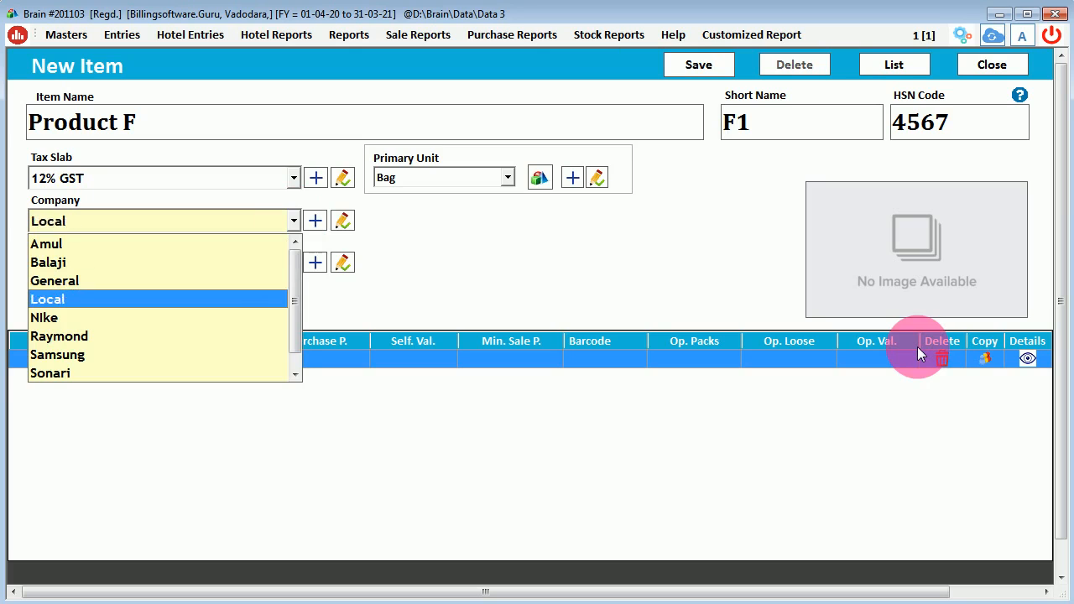
{"action": "key", "text": "Down"}
{"action": "key", "text": "Up"}
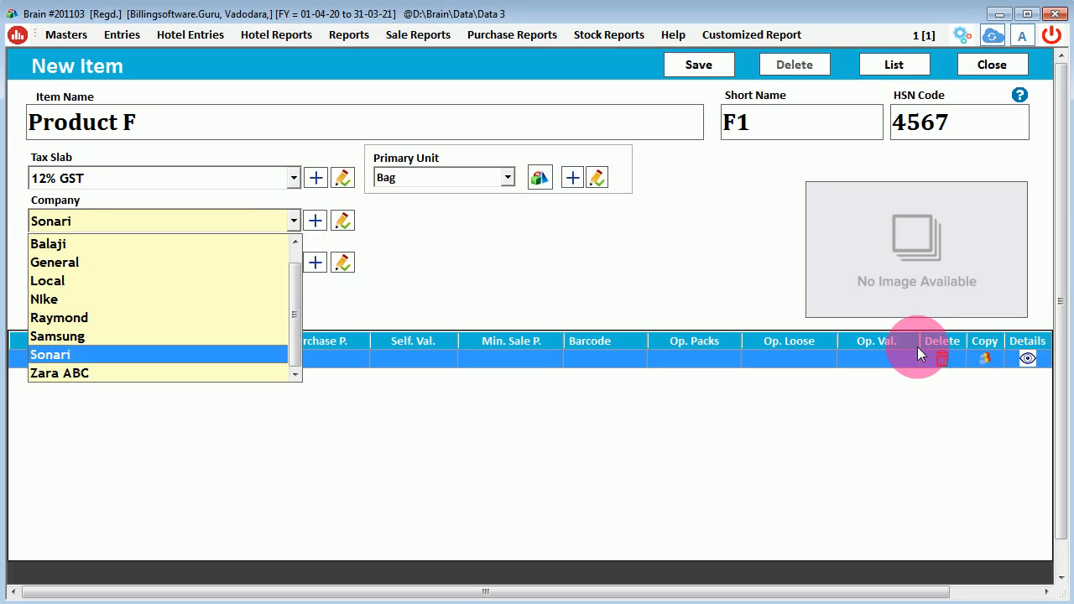
{"action": "key", "text": "Home"}
{"action": "key", "text": "Down"}
{"action": "key", "text": "Down"}
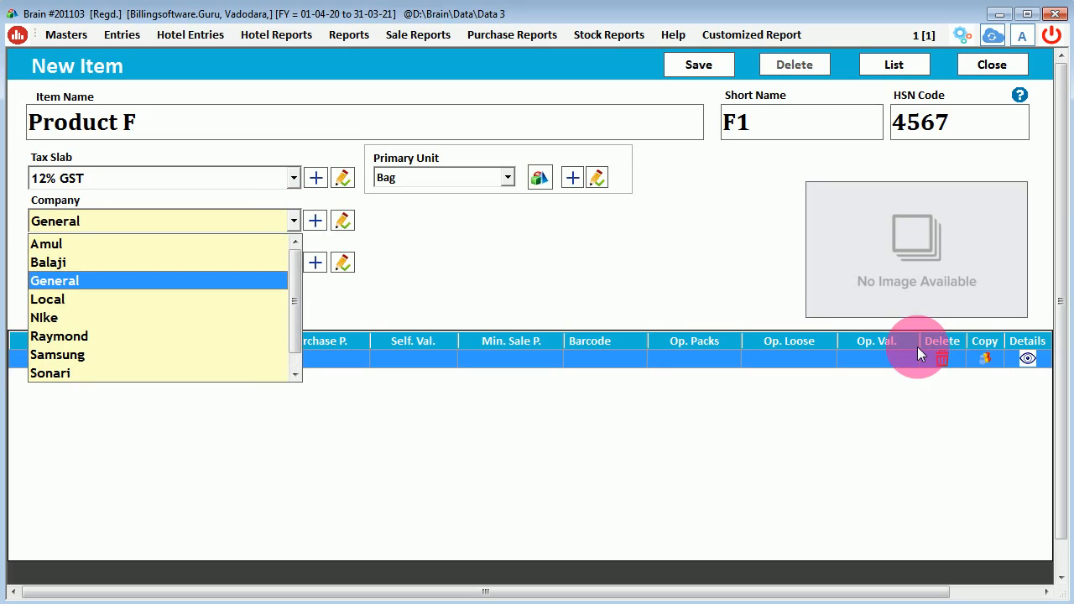
{"action": "left_click", "coordinate": [109, 280]}
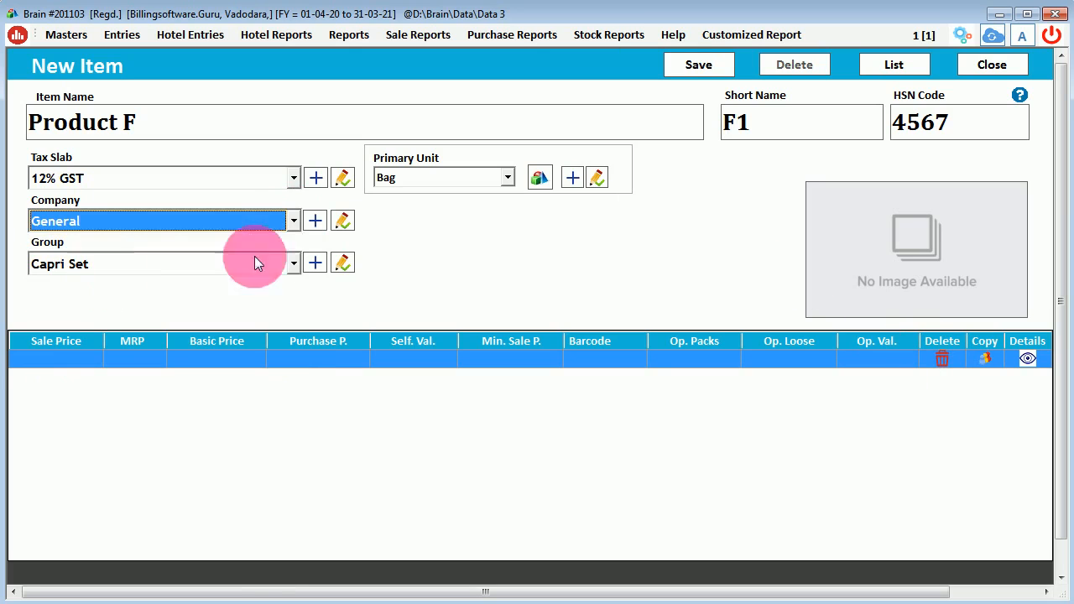
Step: Add an item company called "new" and select it as the item's company
{"action": "left_click", "coordinate": [317, 223]}
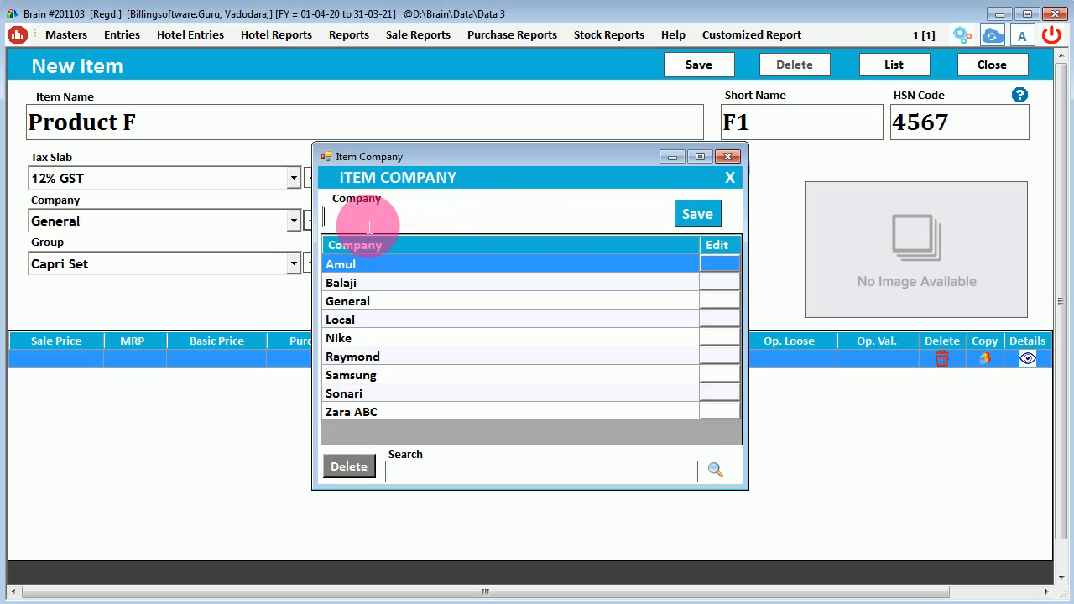
{"action": "type", "text": "new"}
{"action": "left_click", "coordinate": [697, 215]}
{"action": "left_click", "coordinate": [295, 222]}
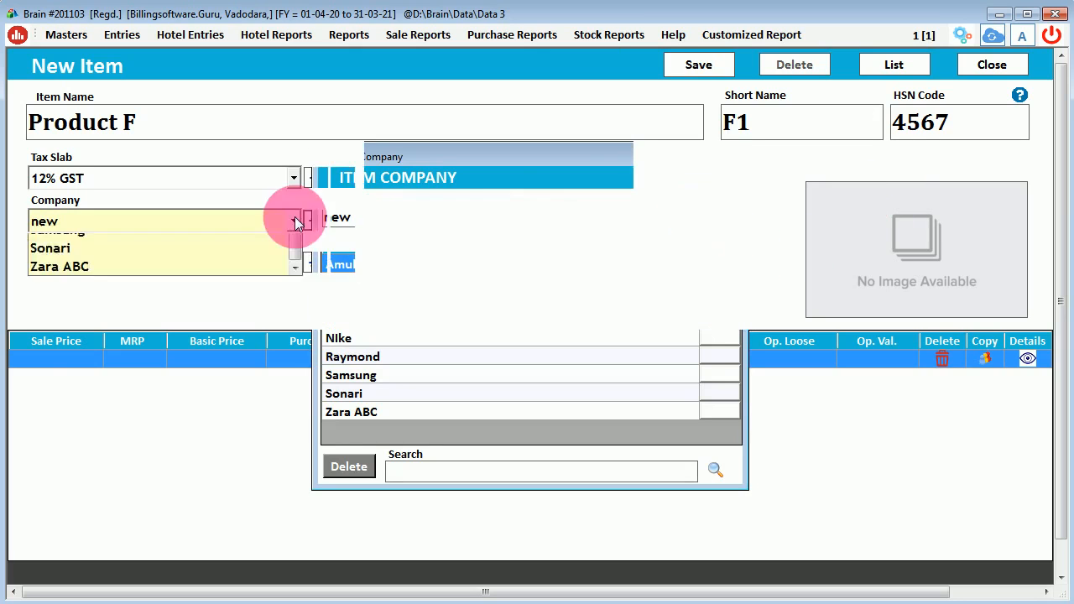
{"action": "left_click", "coordinate": [55, 263]}
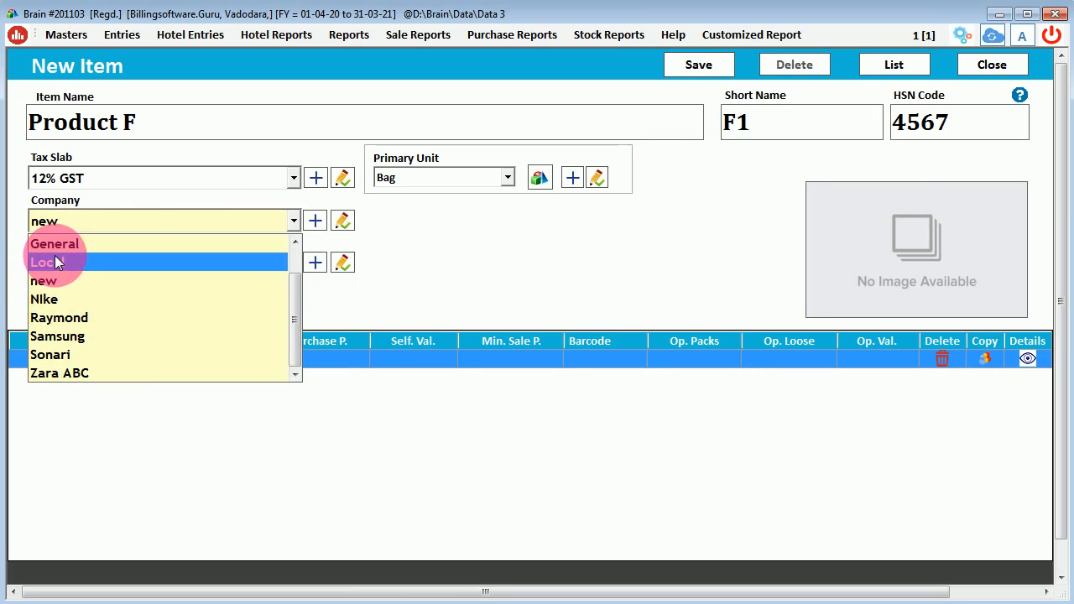
{"action": "left_click", "coordinate": [46, 286]}
Step: Rename the company "new" to "new abc" and set the item's company back to General
{"action": "left_click", "coordinate": [340, 220]}
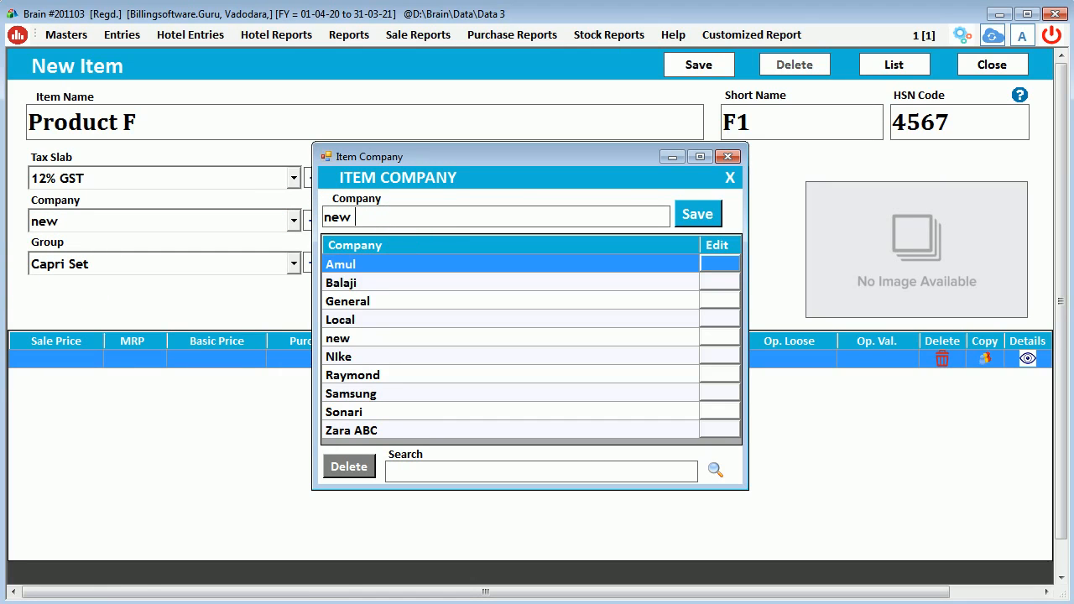
{"action": "type", "text": "abc"}
{"action": "left_click", "coordinate": [725, 219]}
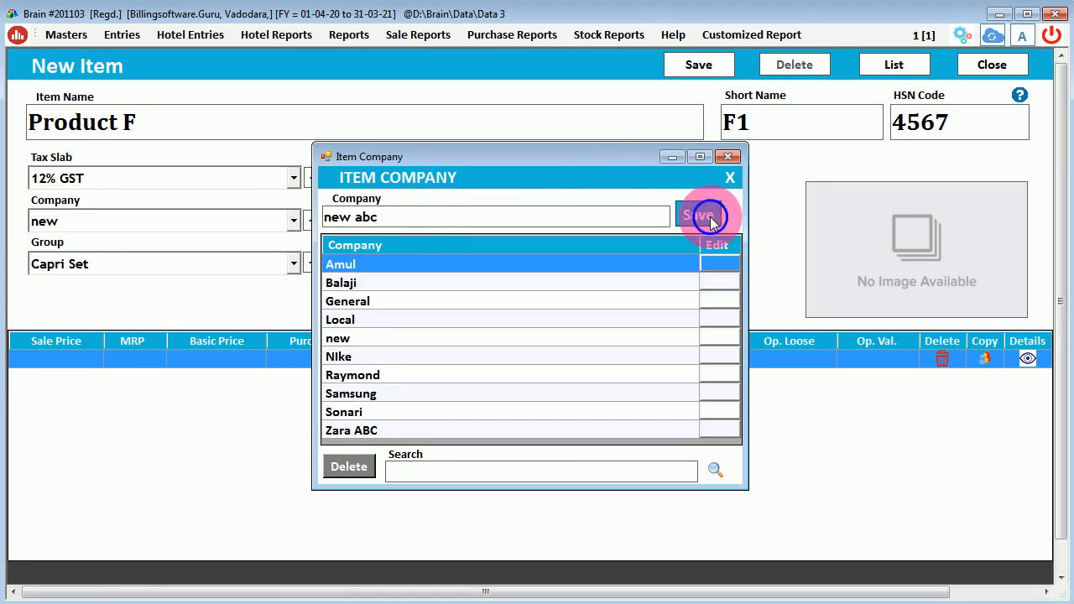
{"action": "left_click", "coordinate": [194, 246]}
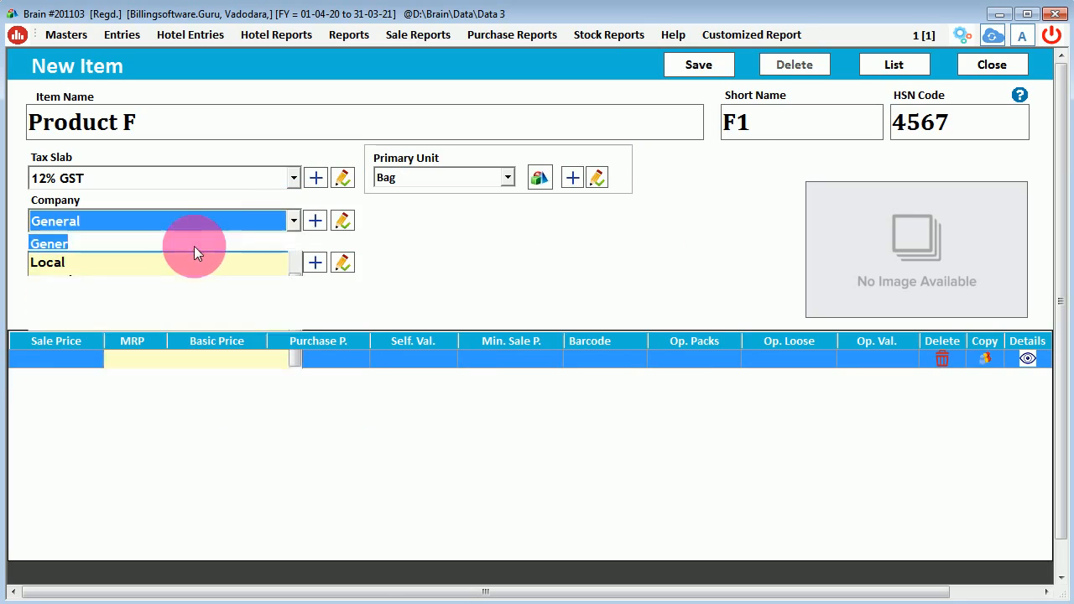
Step: Open the item company list, select the NIke entry to view its update and delete options, and close the list
{"action": "left_click", "coordinate": [315, 221]}
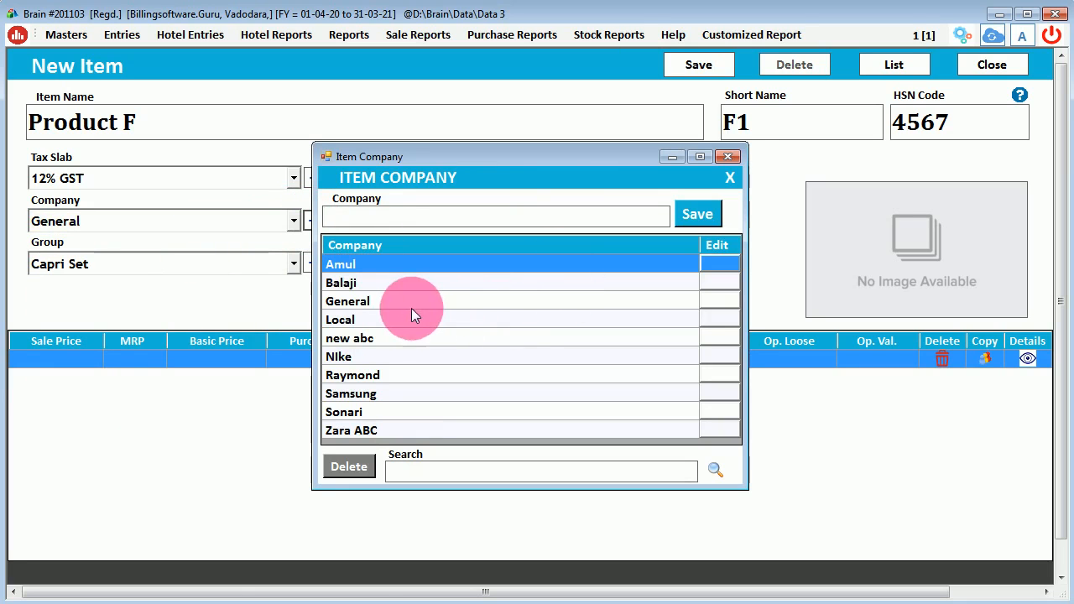
{"action": "left_click", "coordinate": [371, 358]}
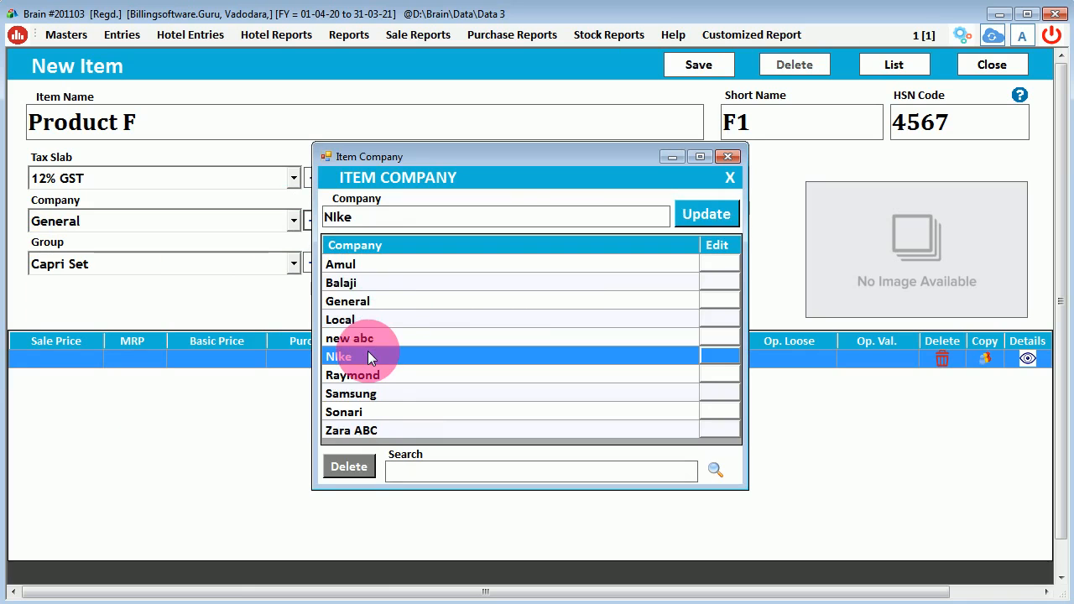
{"action": "left_click", "coordinate": [348, 469]}
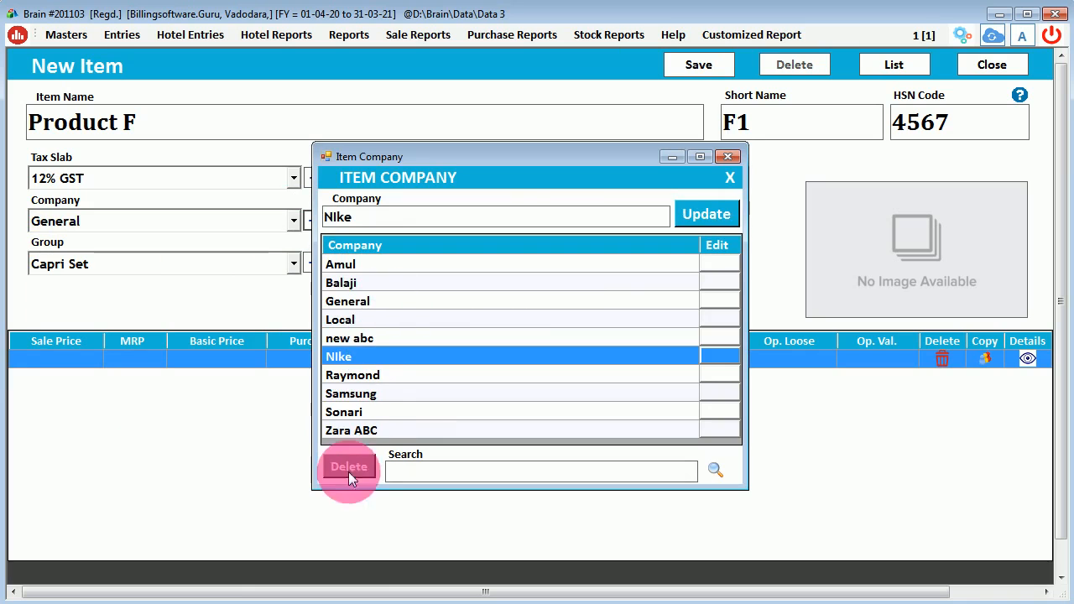
{"action": "left_click", "coordinate": [728, 156]}
Step: Select General as the item's company and also as its group
{"action": "left_click", "coordinate": [293, 220]}
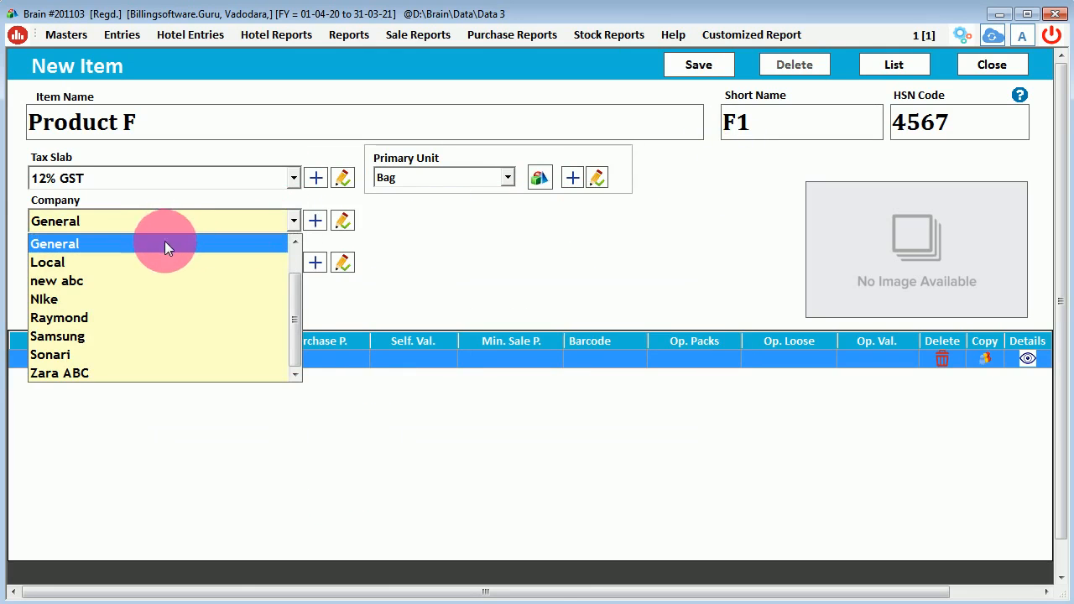
{"action": "left_click", "coordinate": [165, 244]}
{"action": "key", "text": "Return"}
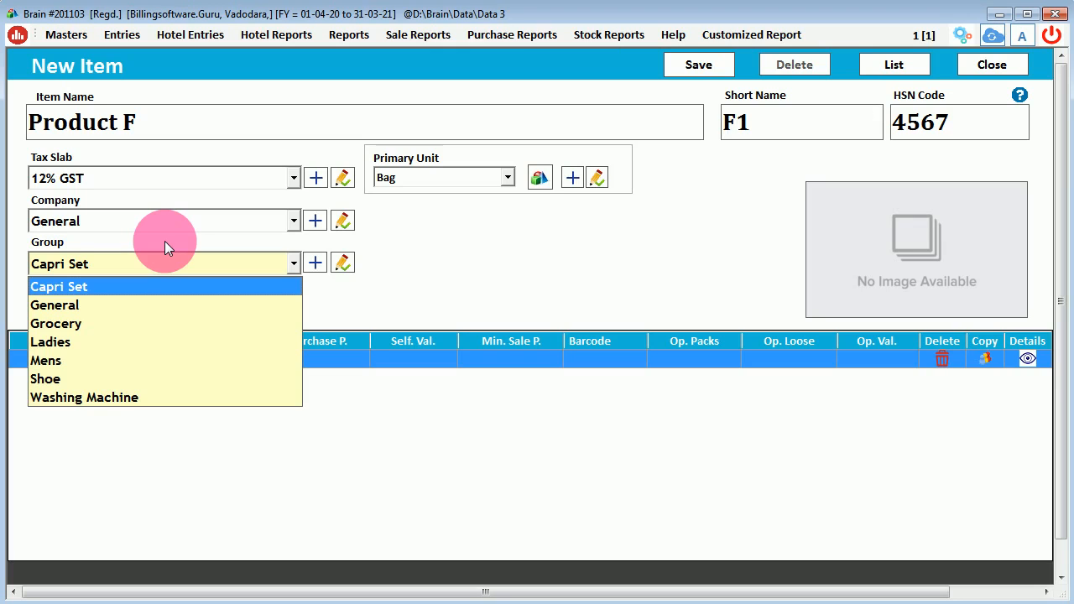
{"action": "key", "text": "Down"}
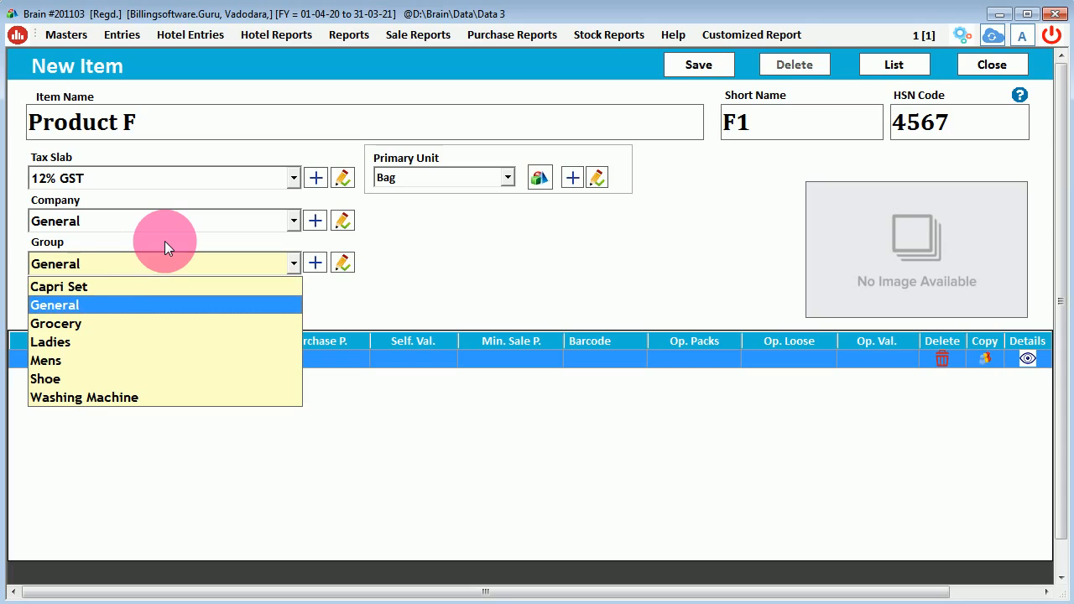
{"action": "left_click", "coordinate": [103, 307]}
{"action": "key", "text": "Return"}
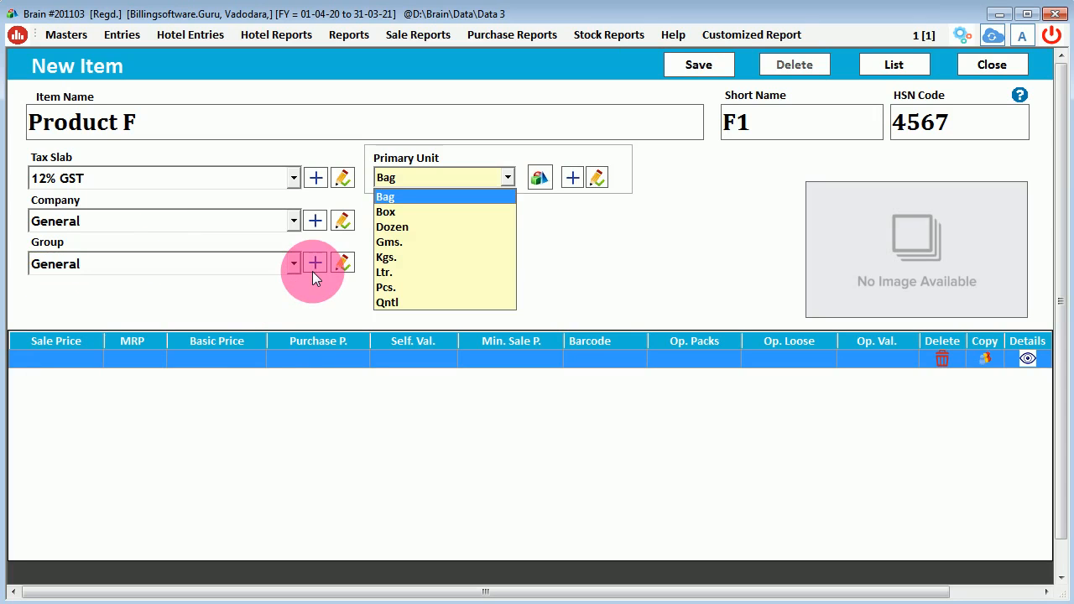
Step: Browse the available units and set the item's primary unit to Pcs
{"action": "key", "text": "Down"}
{"action": "key", "text": "Down"}
{"action": "key", "text": "Down"}
{"action": "key", "text": "Down"}
{"action": "key", "text": "Down"}
{"action": "key", "text": "Down"}
{"action": "key", "text": "Down"}
{"action": "key", "text": "Up"}
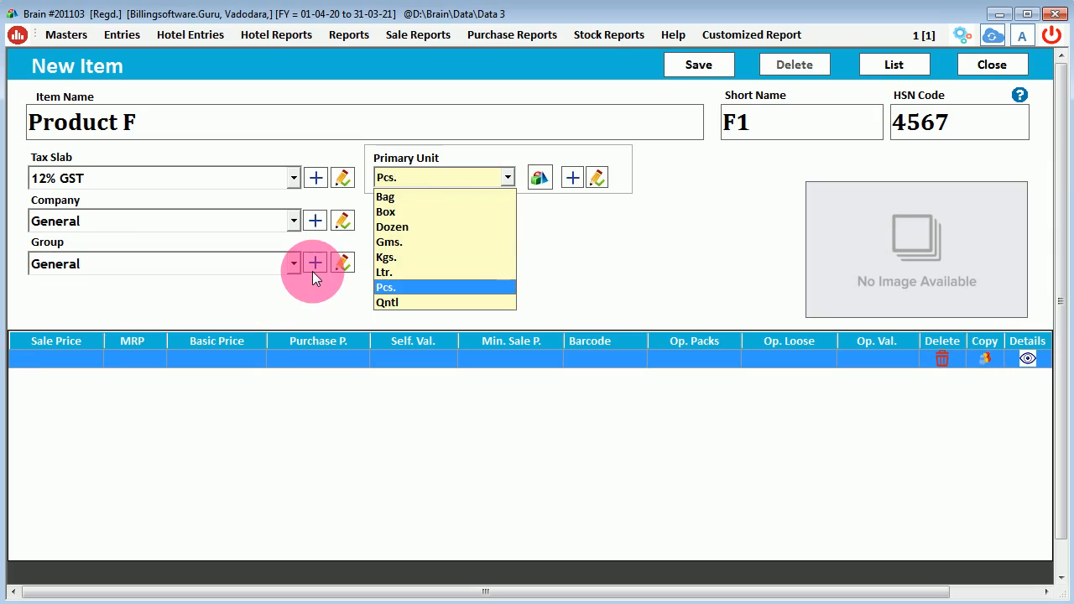
{"action": "key", "text": "Return"}
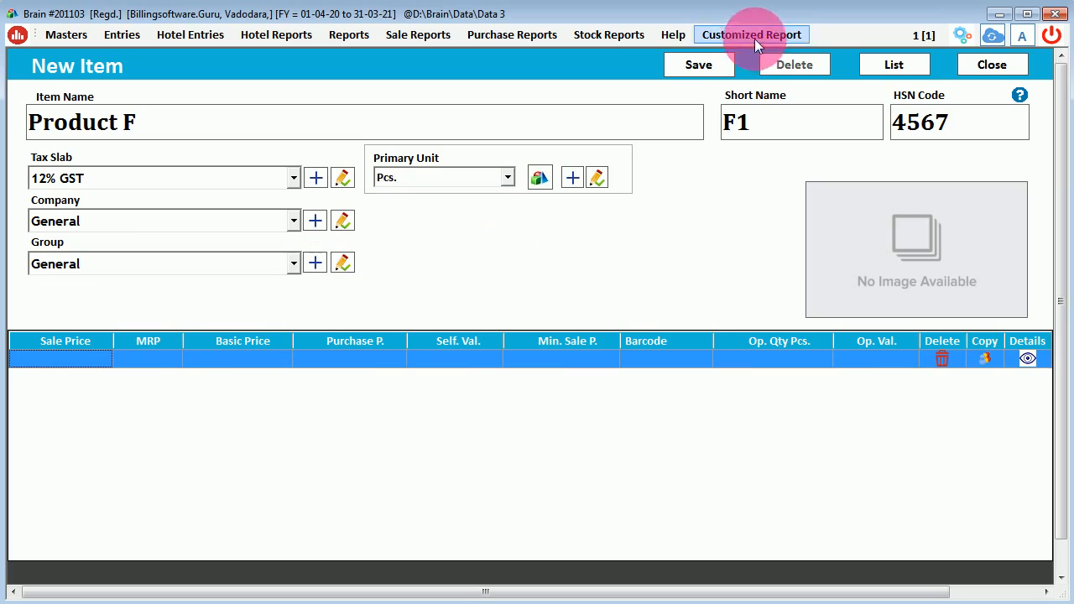
Step: Enable an alternate unit for the item, with Bag as primary, Pcs. as alternate, conversion factor 10, and price per Bag
{"action": "left_click", "coordinate": [539, 180]}
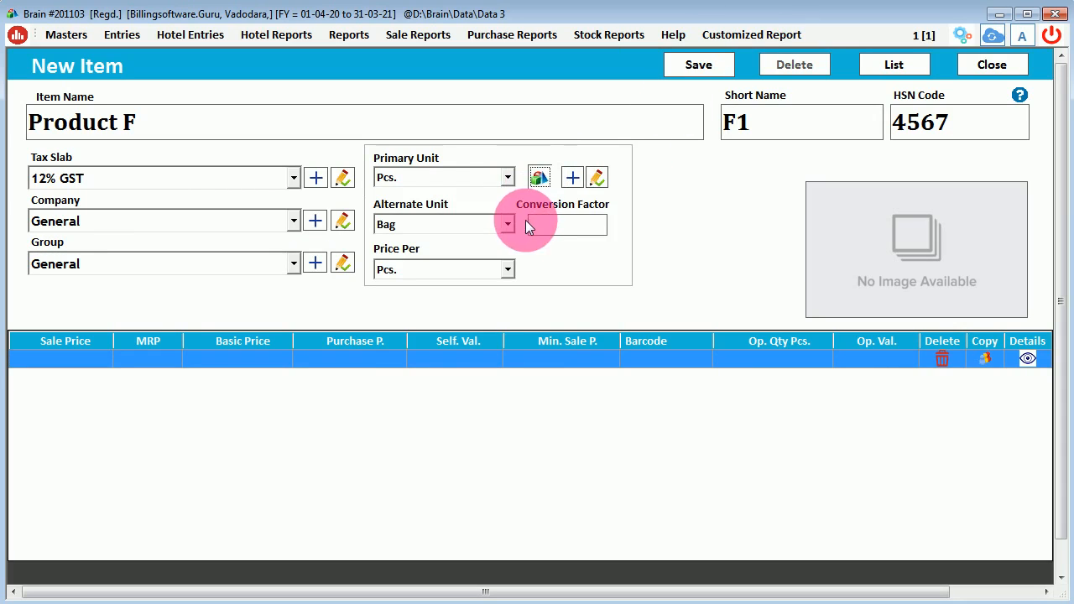
{"action": "left_click", "coordinate": [509, 180]}
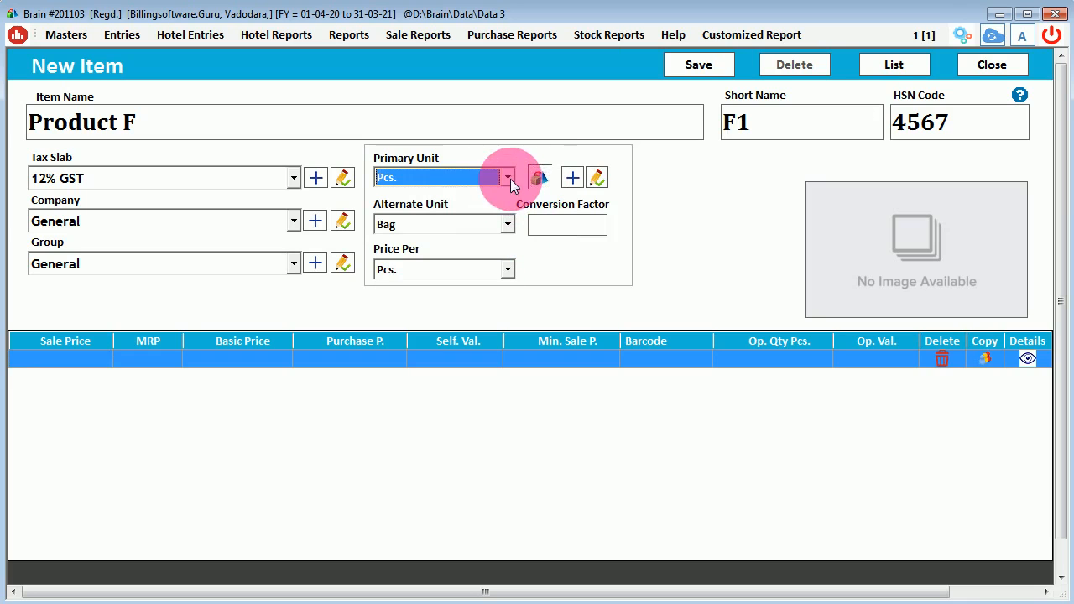
{"action": "scroll", "coordinate": [496, 177], "scroll_direction": "up", "scroll_amount": 2}
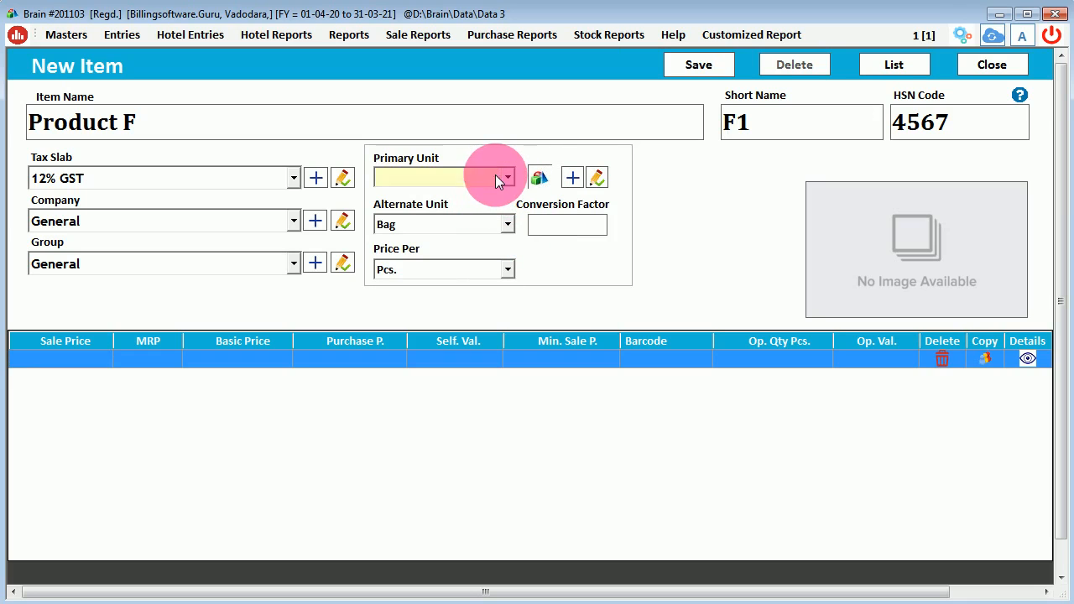
{"action": "left_click", "coordinate": [501, 227]}
{"action": "left_click", "coordinate": [470, 240]}
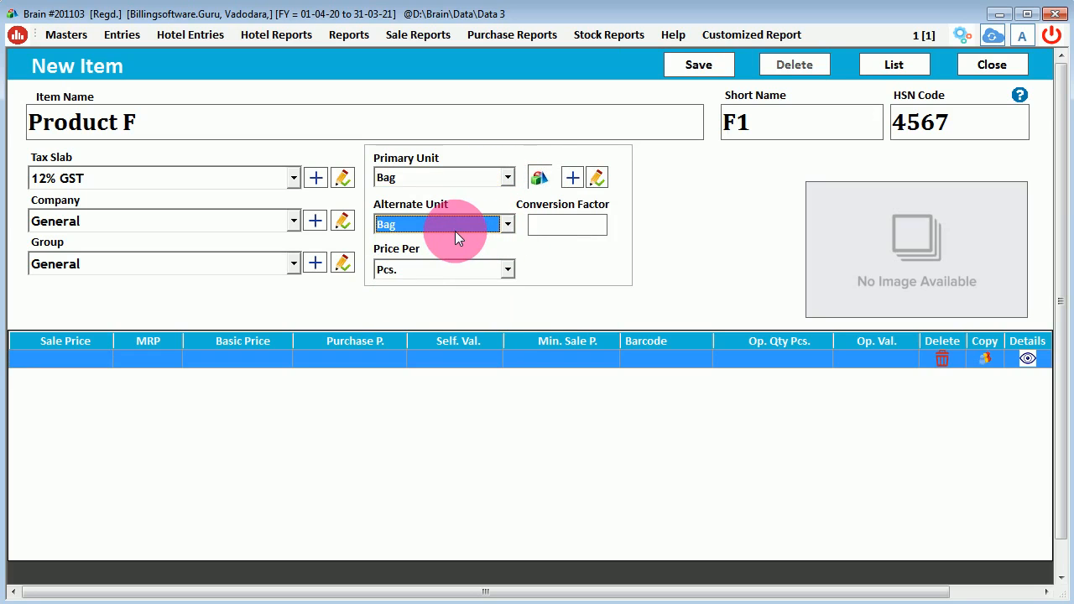
{"action": "scroll", "coordinate": [455, 231], "scroll_direction": "down", "scroll_amount": 2}
{"action": "left_click", "coordinate": [554, 233]}
{"action": "type", "text": "10"}
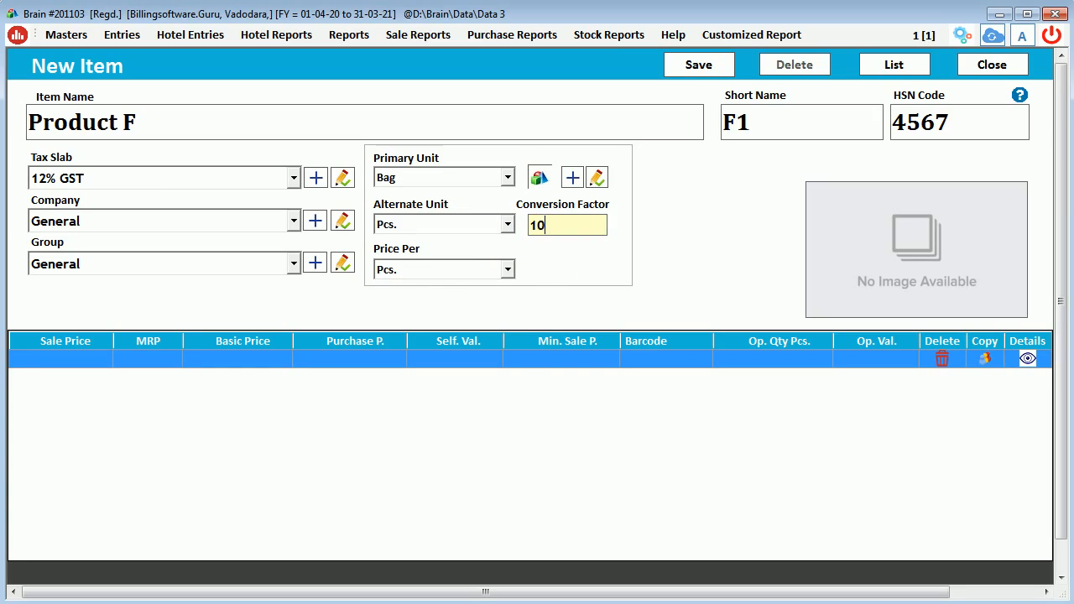
{"action": "left_click", "coordinate": [505, 272]}
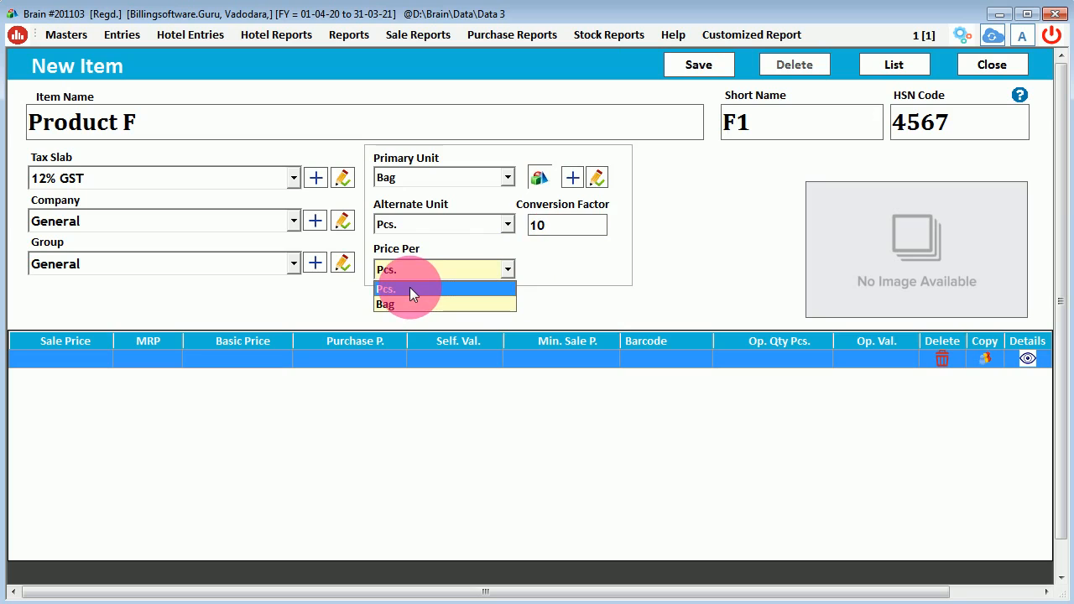
{"action": "left_click", "coordinate": [401, 304]}
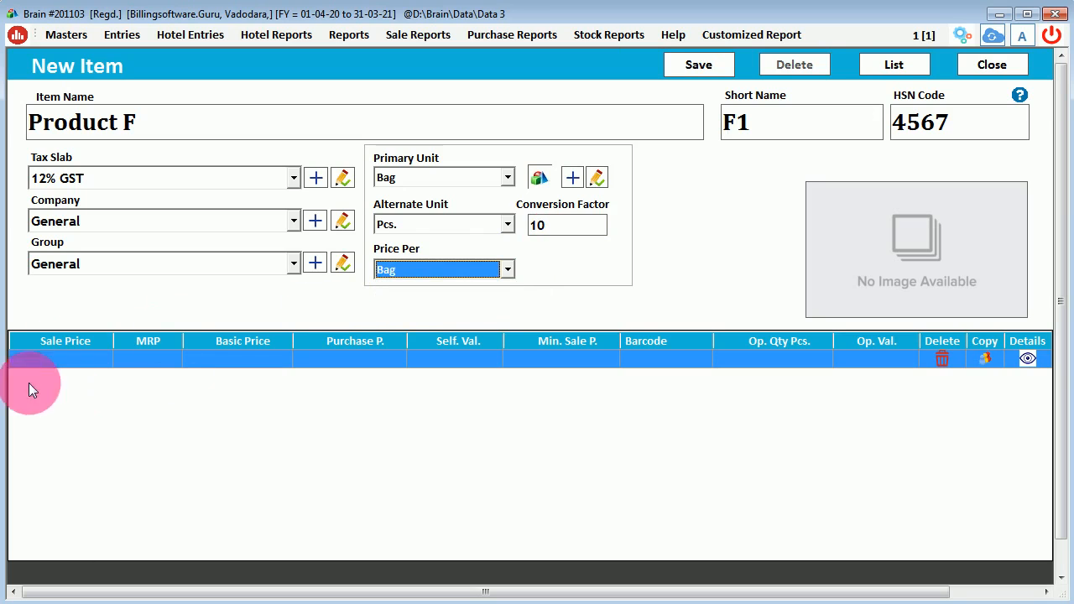
Step: Turn off the item's alternate unit and set the primary unit back to Pcs
{"action": "left_click", "coordinate": [539, 178]}
{"action": "left_click", "coordinate": [499, 177]}
{"action": "left_click", "coordinate": [498, 177]}
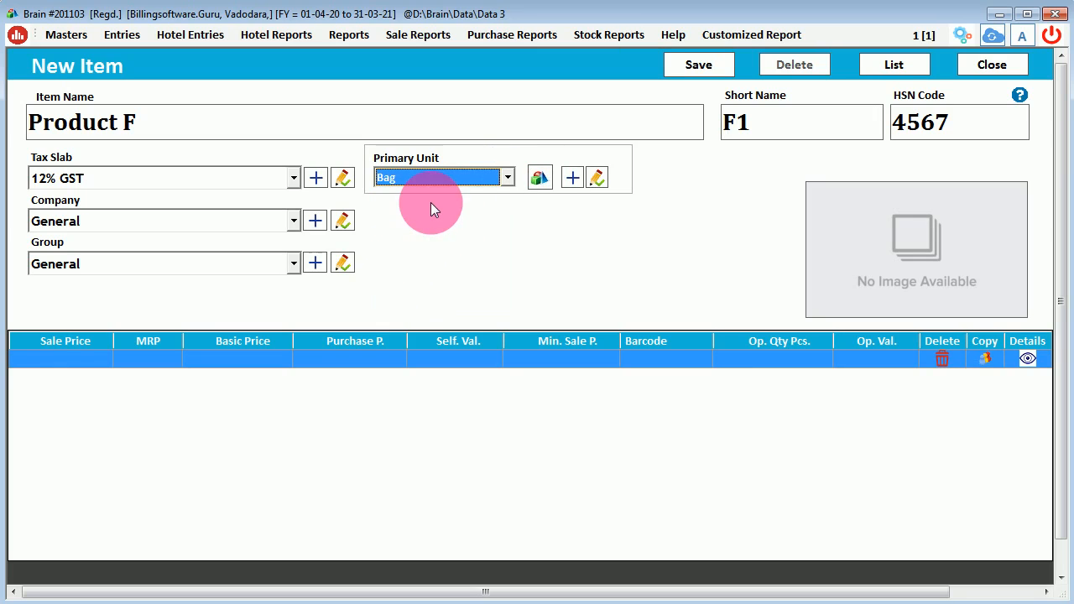
{"action": "key", "text": "Down"}
{"action": "key", "text": "Return"}
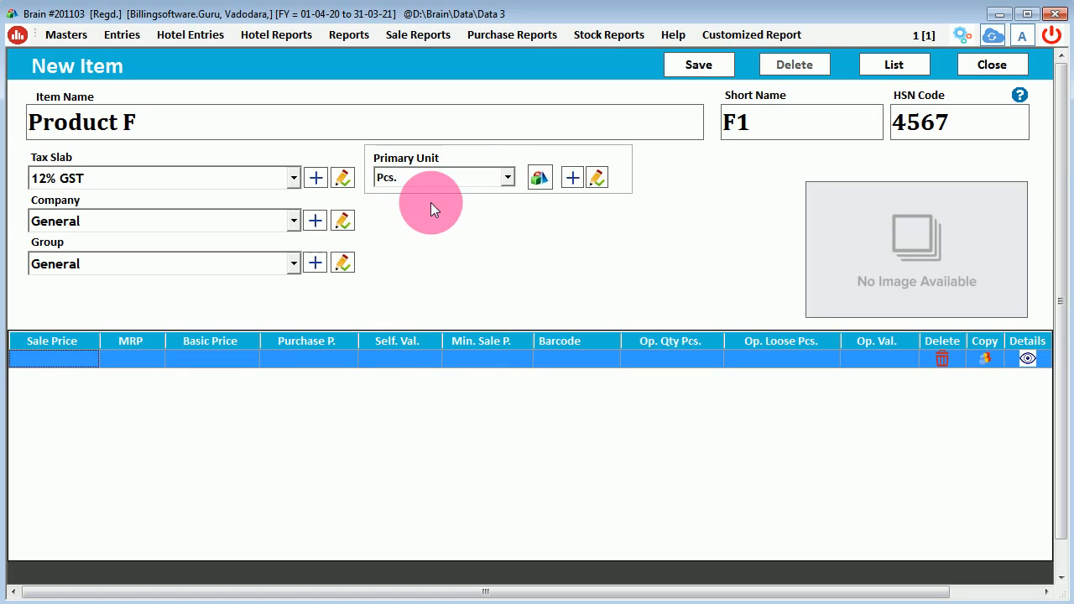
Step: Set the item's sale price to 100 and its MRP to 120
{"action": "left_click", "coordinate": [53, 364]}
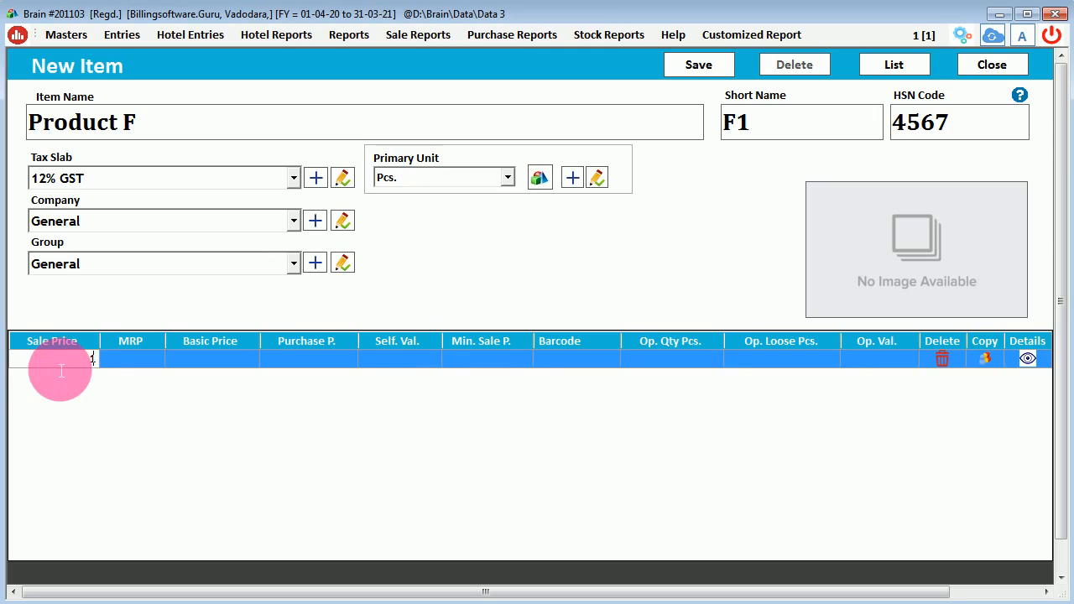
{"action": "type", "text": "100"}
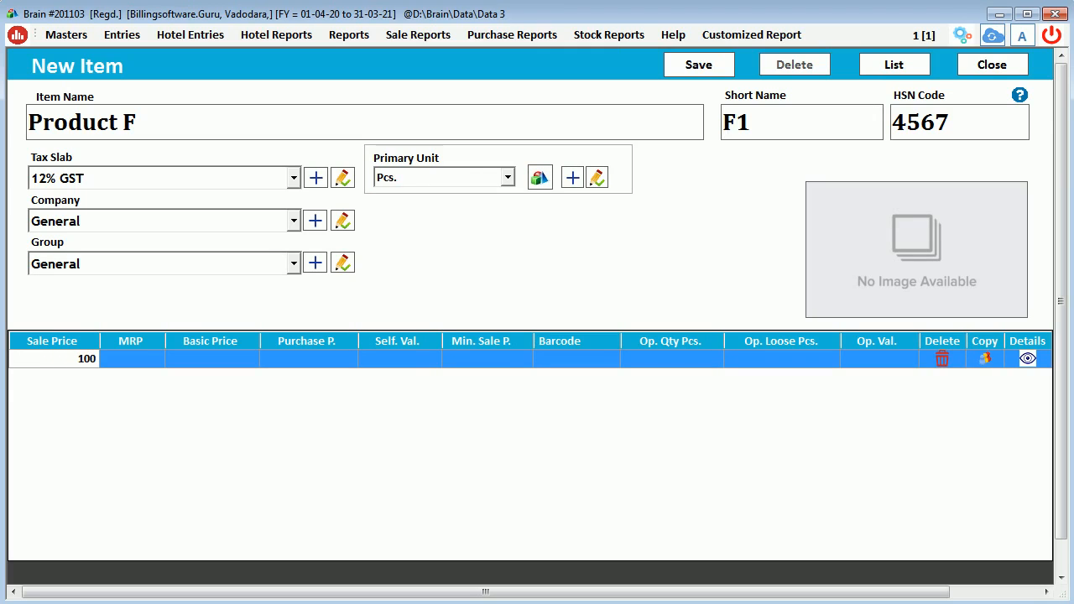
{"action": "key", "text": "Return"}
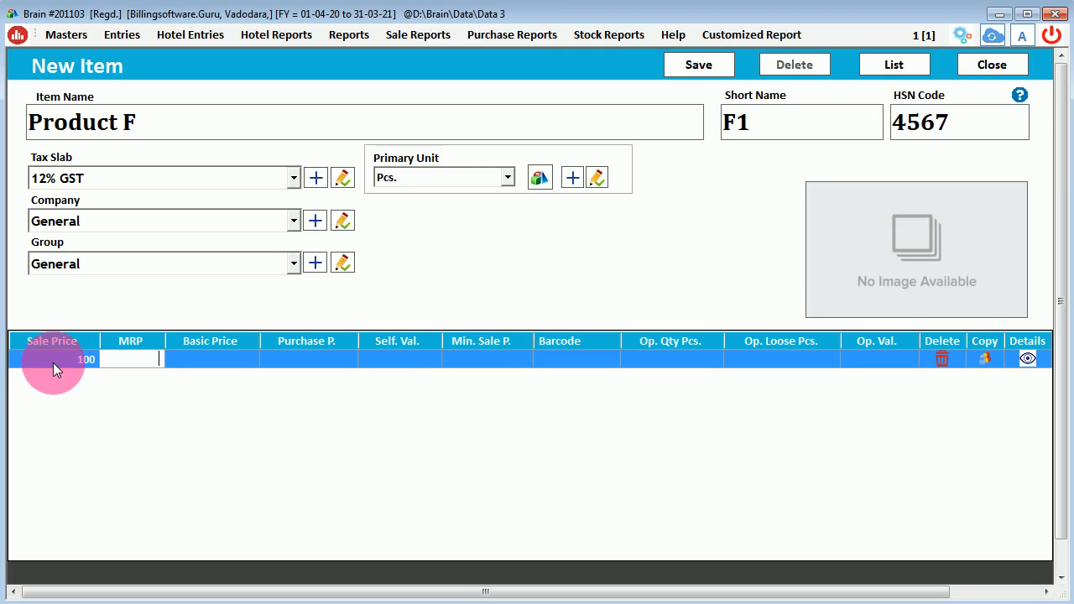
{"action": "type", "text": "120"}
{"action": "key", "text": "Return"}
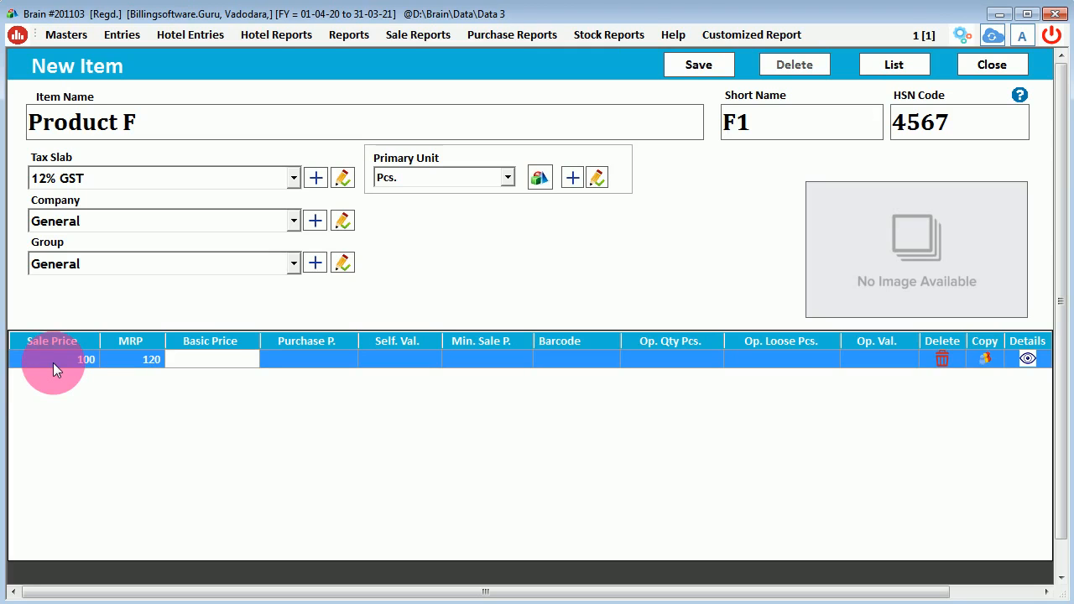
Step: Set the purchase price to 80 and the self value to 80, leaving the basic price blank
{"action": "key", "text": "Return"}
{"action": "key", "text": "Return"}
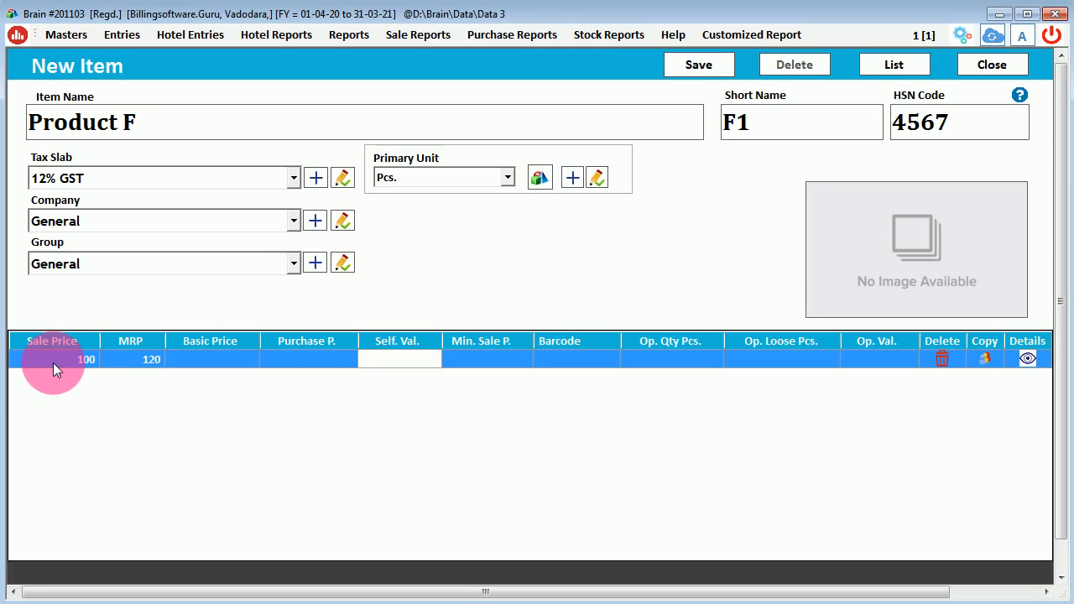
{"action": "key", "text": "shift+Tab"}
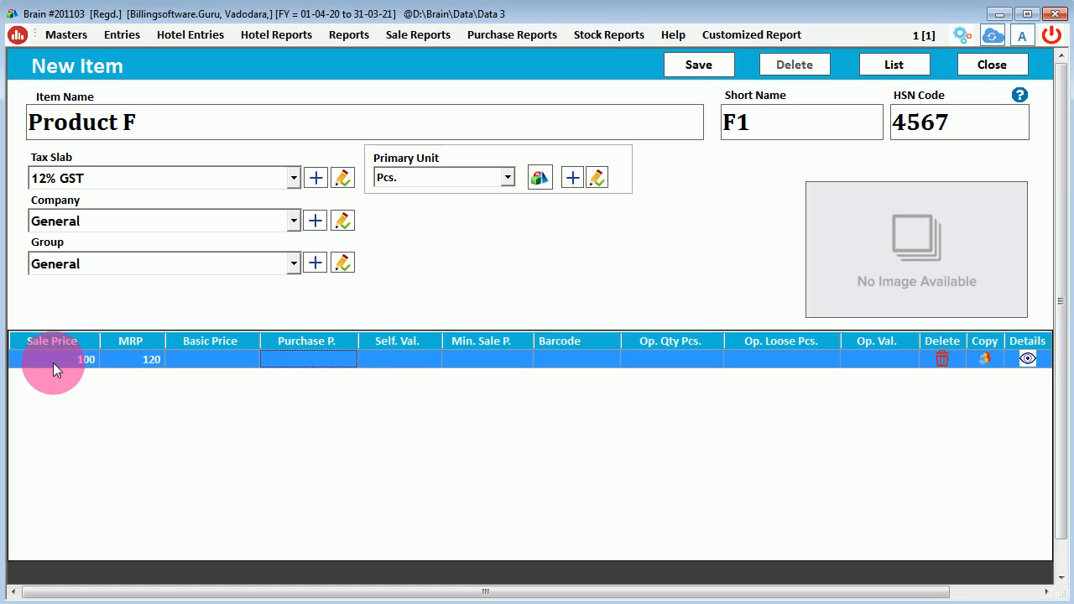
{"action": "type", "text": "80"}
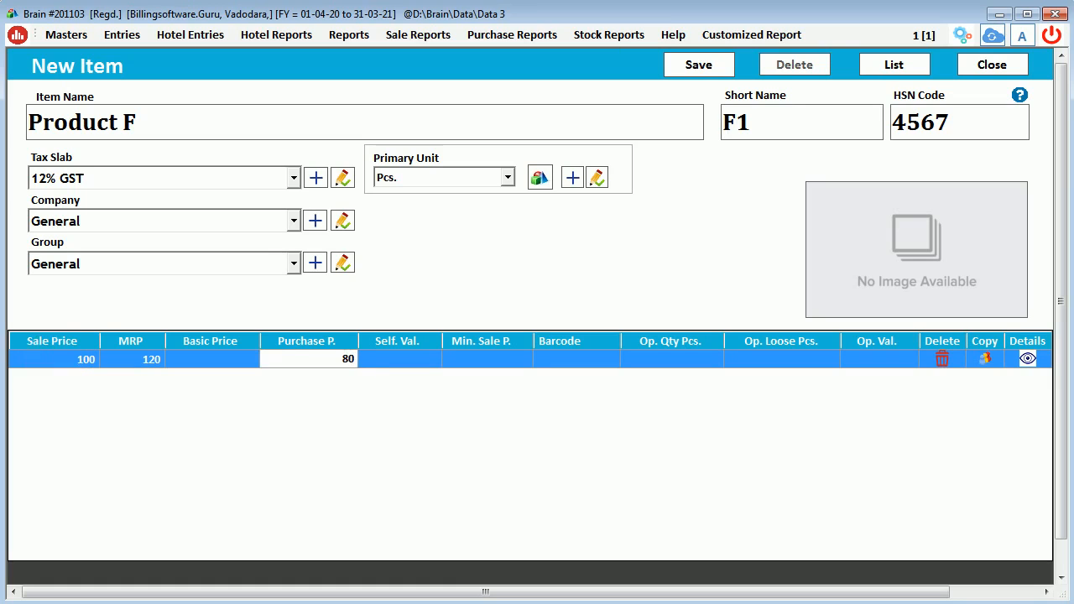
{"action": "key", "text": "Return"}
{"action": "type", "text": "80"}
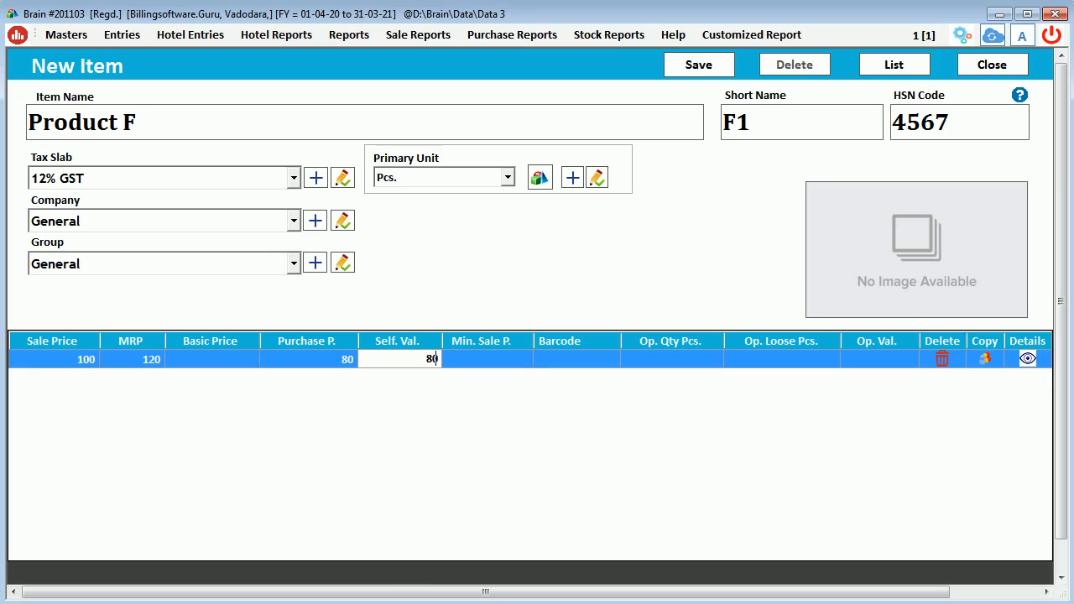
{"action": "key", "text": "Return"}
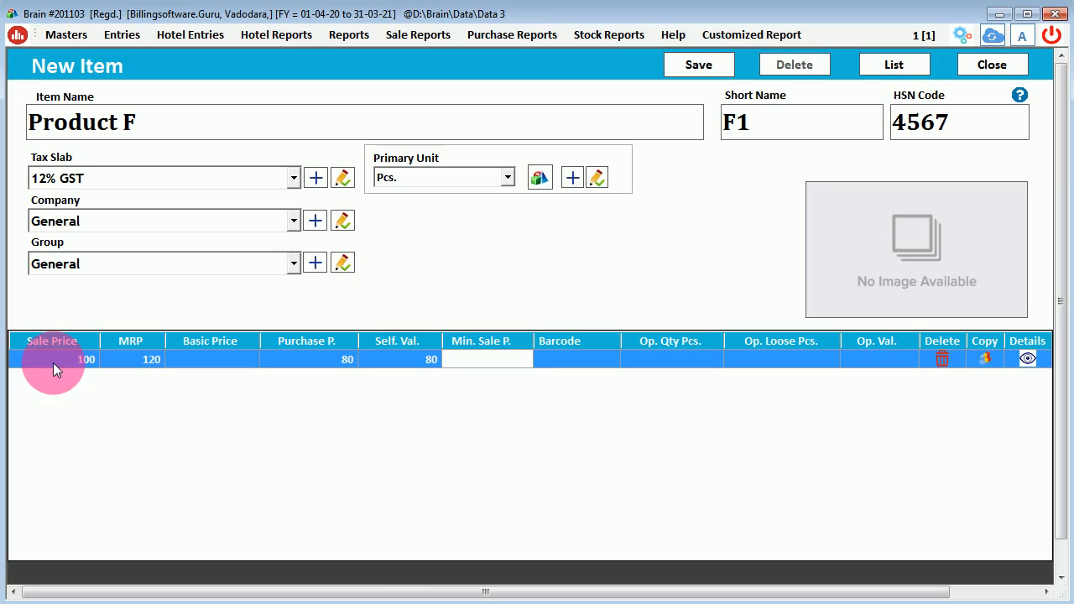
{"action": "key", "text": "Return"}
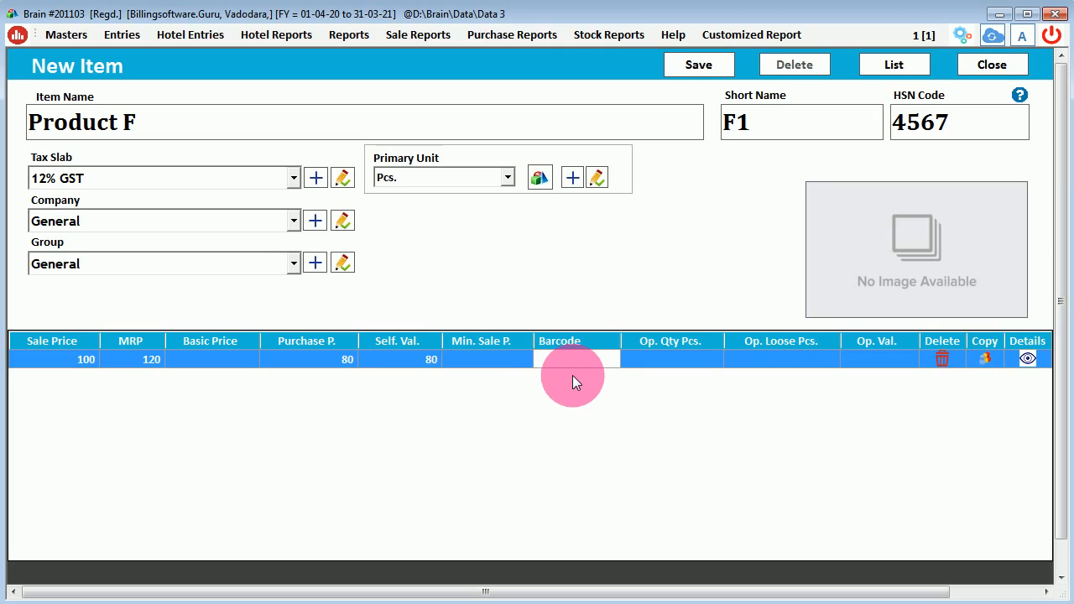
{"action": "type", "text": "89456123"}
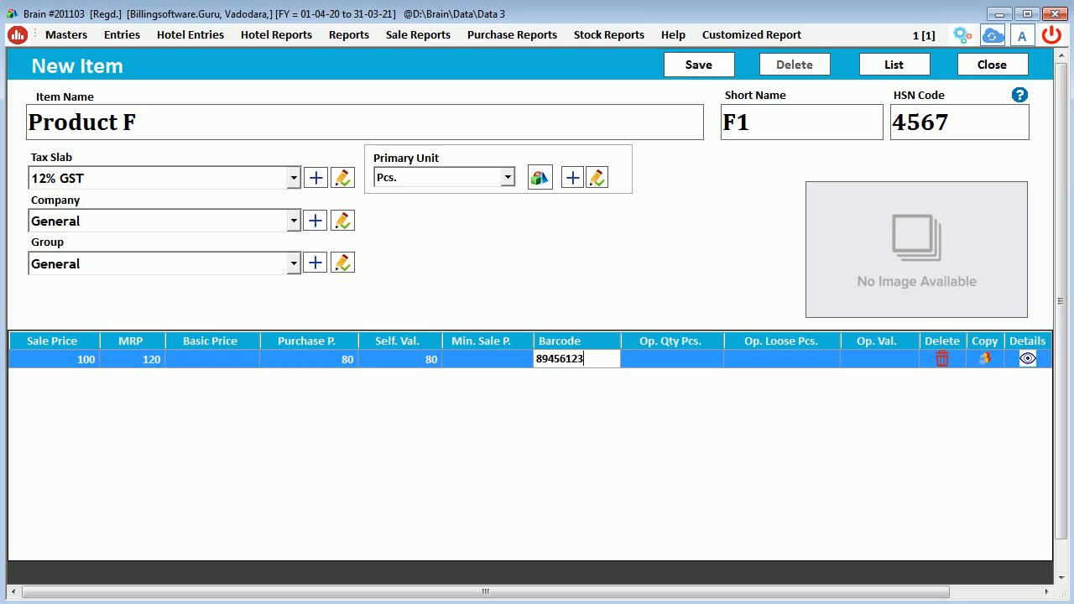
{"action": "type", "text": "7456"}
{"action": "key", "text": "BackSpace"}
{"action": "key", "text": "BackSpace"}
{"action": "key", "text": "BackSpace"}
{"action": "key", "text": "BackSpace"}
{"action": "key", "text": "BackSpace"}
{"action": "key", "text": "BackSpace"}
{"action": "key", "text": "BackSpace"}
{"action": "key", "text": "BackSpace"}
{"action": "key", "text": "BackSpace"}
{"action": "key", "text": "BackSpace"}
{"action": "key", "text": "BackSpace"}
{"action": "key", "text": "BackSpace"}
Step: Leave the barcode blank and set the item's opening quantity to 10 pieces
{"action": "key", "text": "Return"}
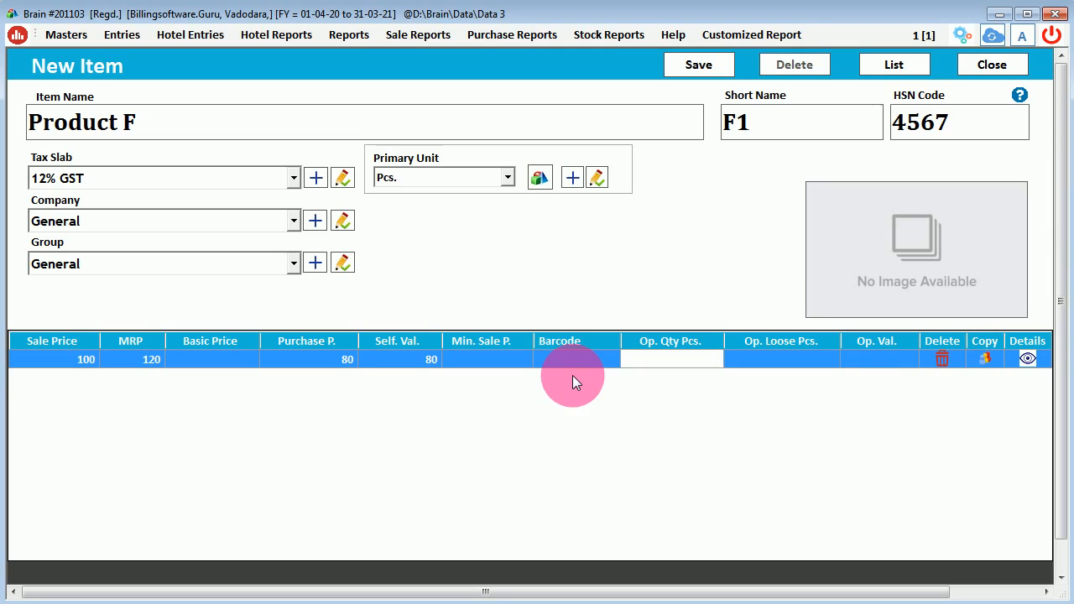
{"action": "type", "text": "10"}
{"action": "key", "text": "Return"}
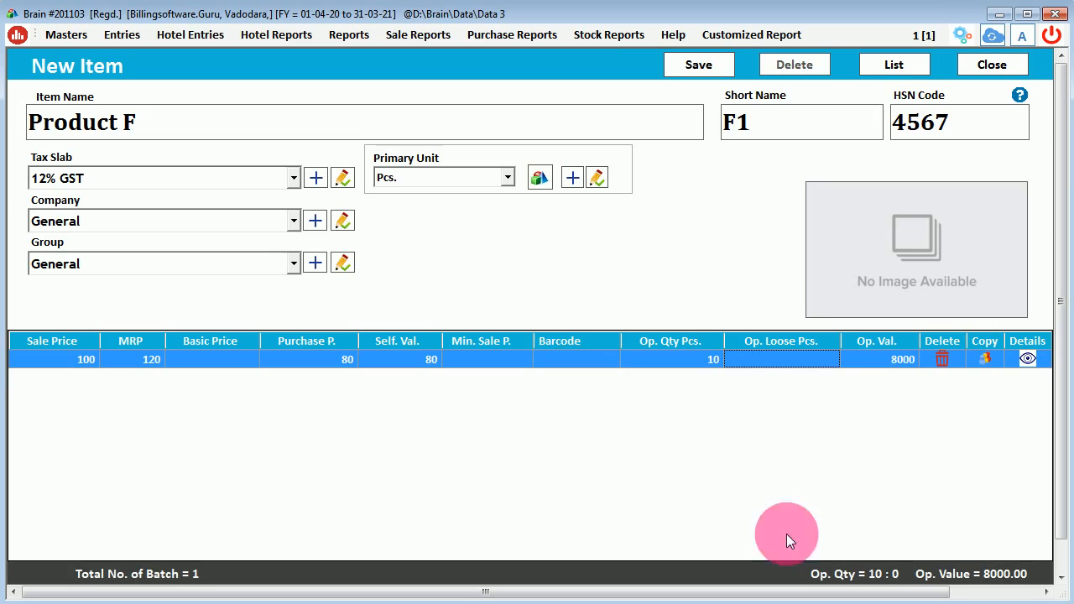
Step: Clear the conversion factor in the item's alternate unit settings and turn the alternate unit off again
{"action": "left_click", "coordinate": [537, 178]}
{"action": "left_click", "coordinate": [536, 178]}
{"action": "left_click", "coordinate": [535, 179]}
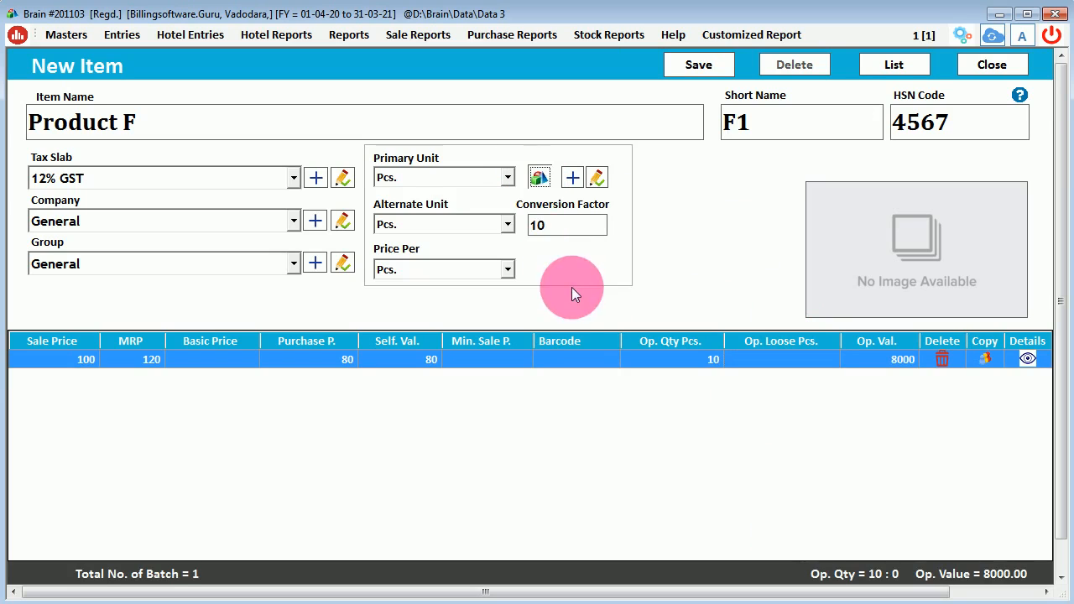
{"action": "left_click", "coordinate": [552, 223]}
{"action": "key", "text": "BackSpace"}
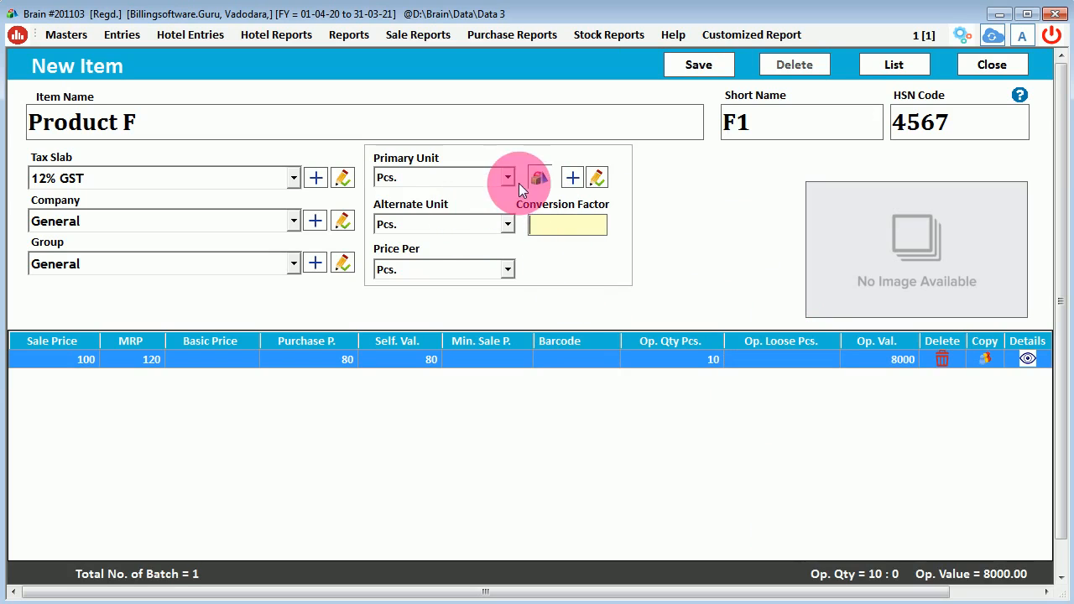
{"action": "left_click", "coordinate": [538, 177]}
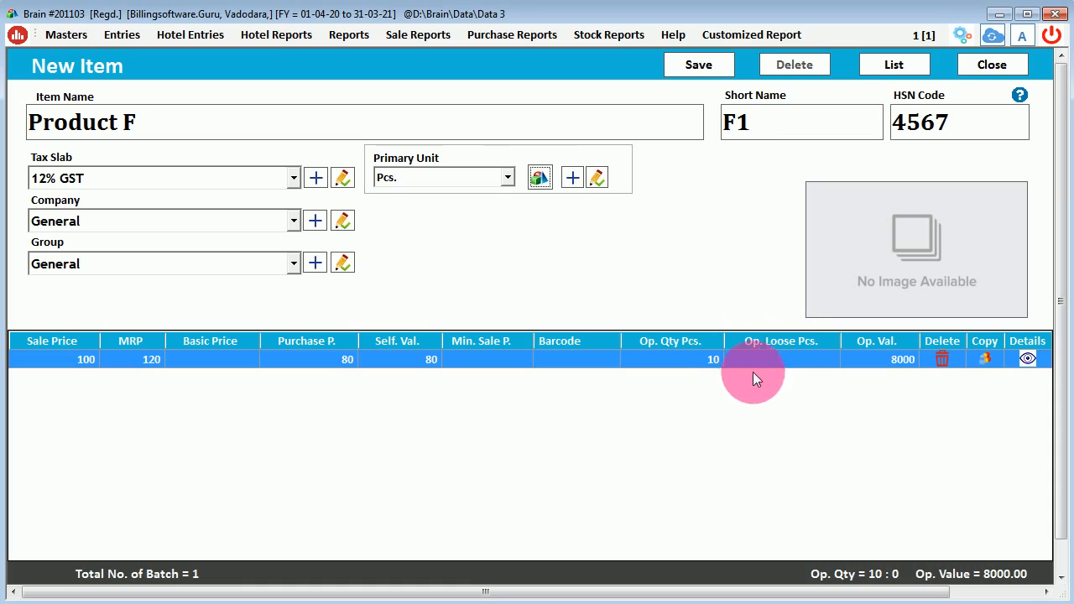
Step: Reconfirm the opening quantity to recalculate the opening value, and finish the item's price row
{"action": "left_click", "coordinate": [719, 359]}
{"action": "key", "text": "Return"}
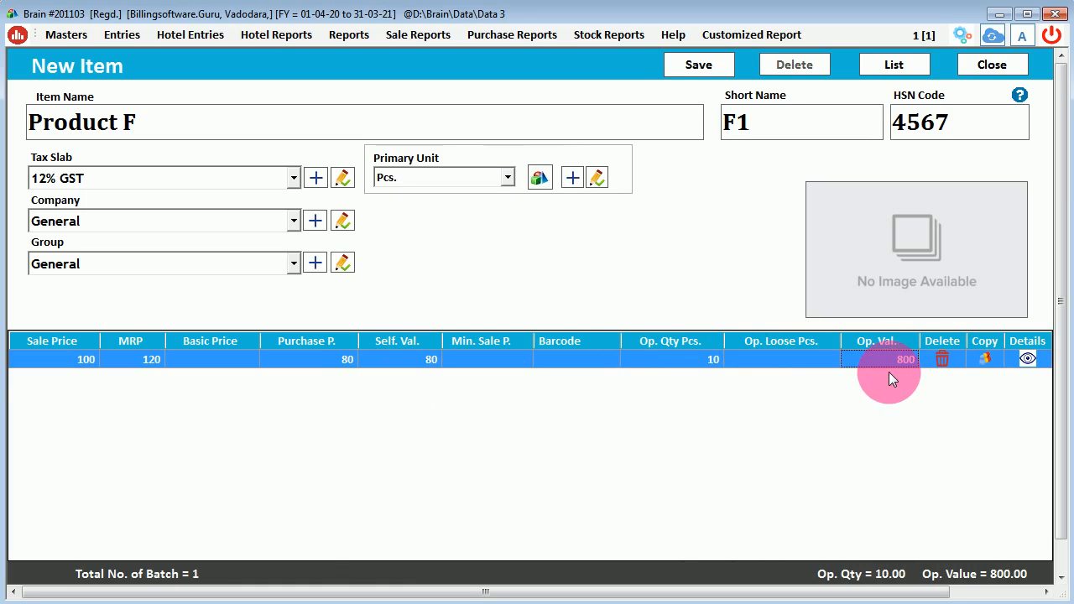
{"action": "key", "text": "Return"}
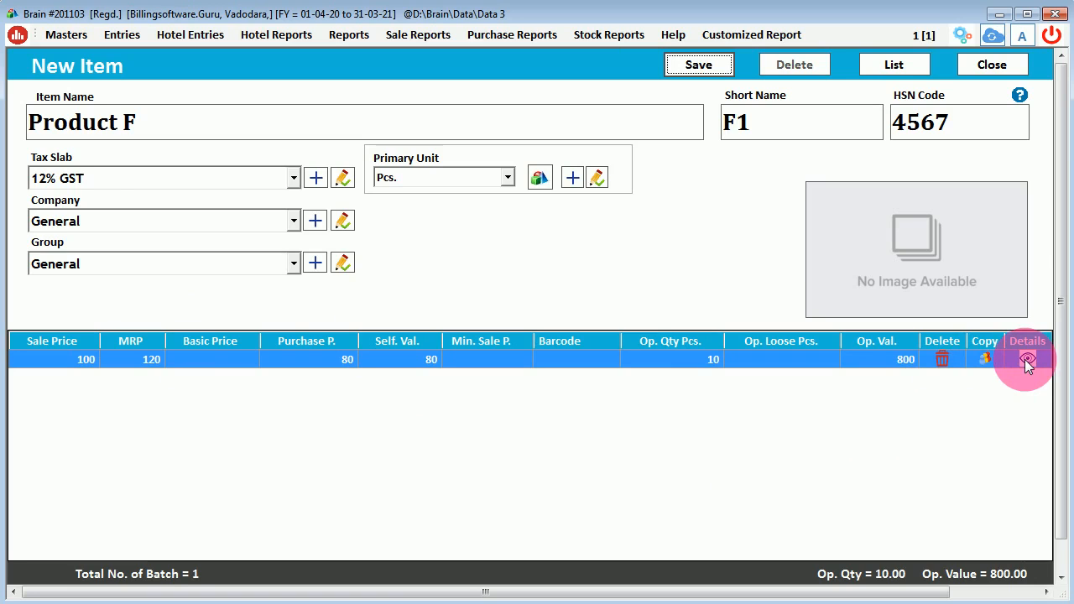
Step: Add the picture _Fruits2 from the Image folder inside the Brain folder as the item's image
{"action": "left_click", "coordinate": [911, 242]}
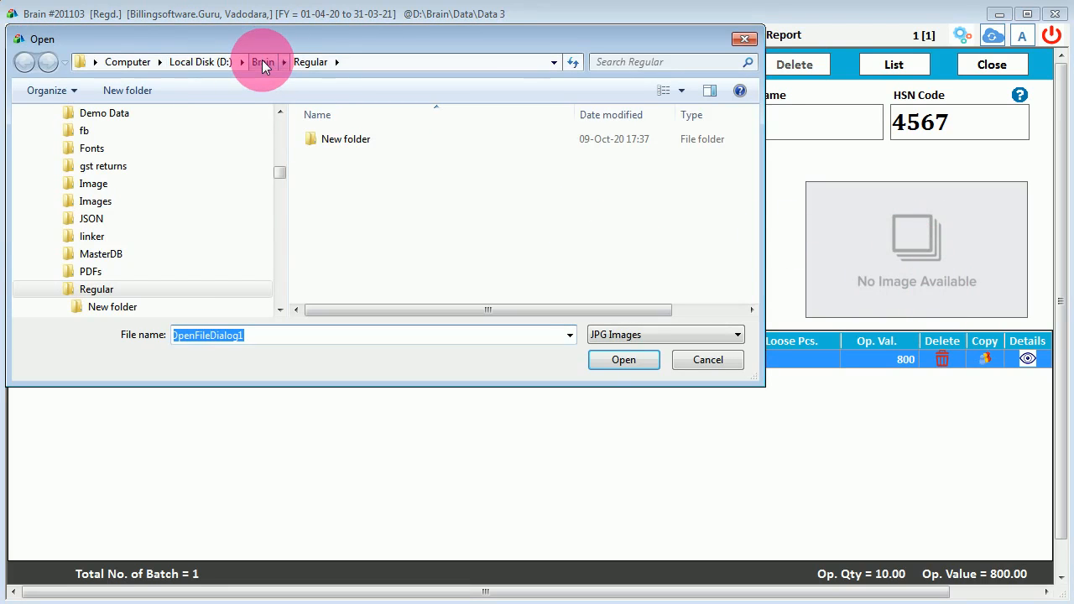
{"action": "left_click", "coordinate": [262, 62]}
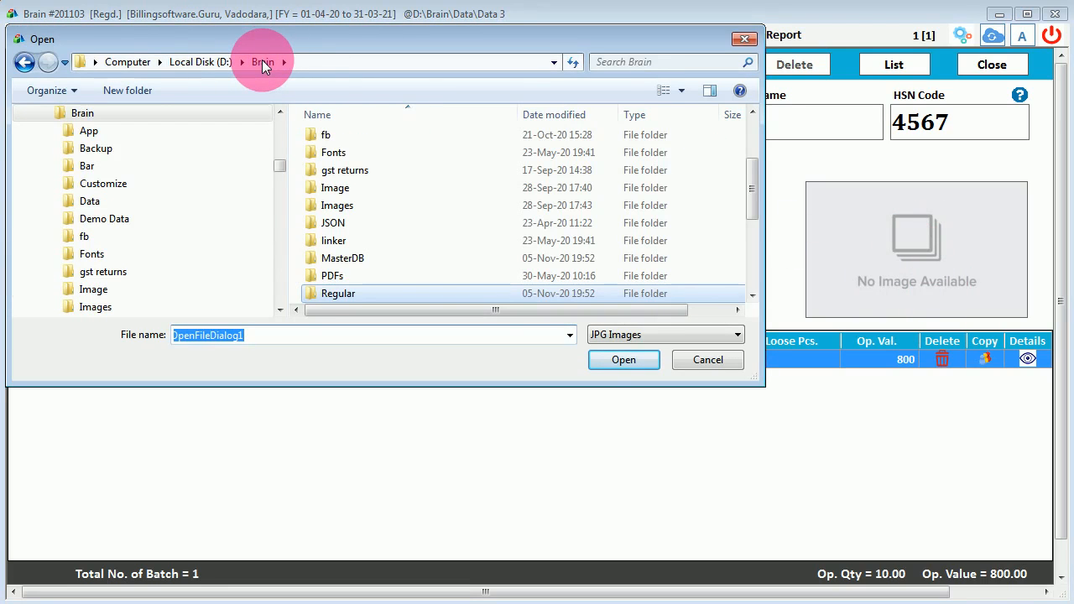
{"action": "left_click_drag", "start_coordinate": [272, 40], "coordinate": [297, 70]}
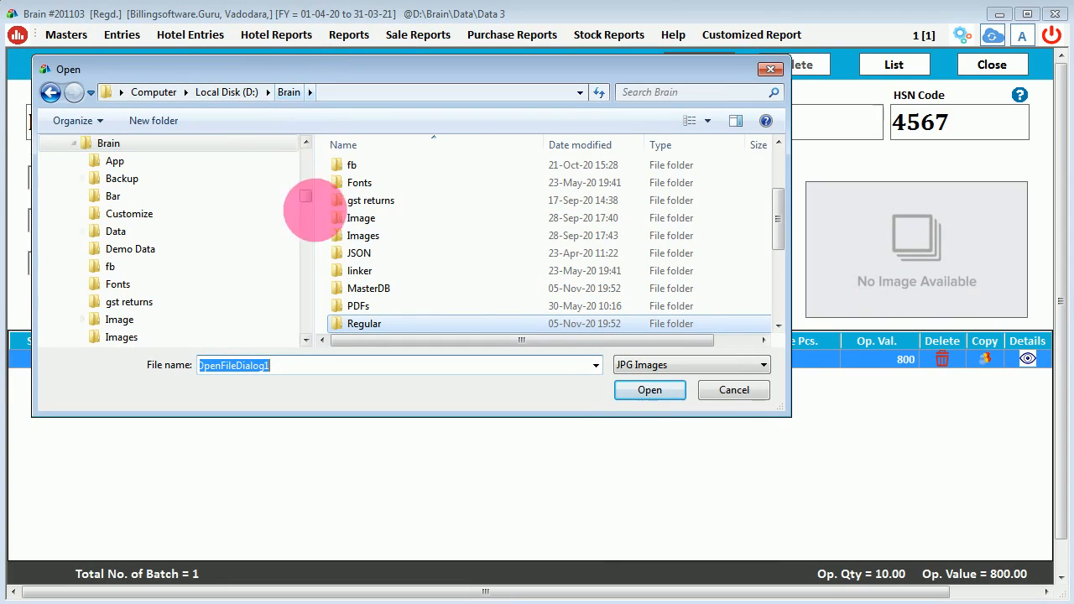
{"action": "double_click", "coordinate": [342, 219]}
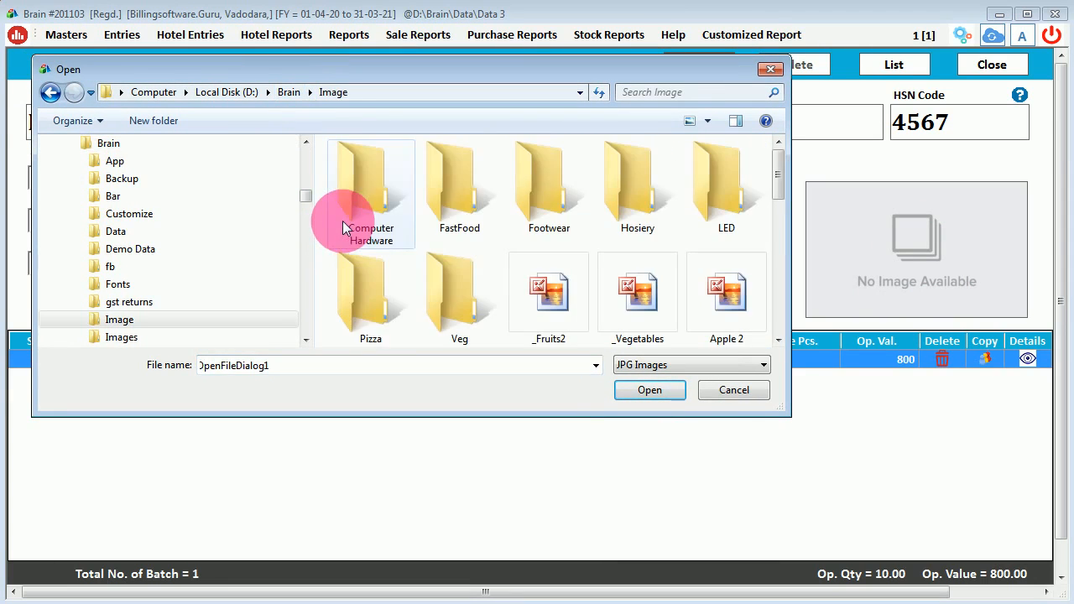
{"action": "left_click", "coordinate": [558, 287]}
{"action": "left_click", "coordinate": [648, 392]}
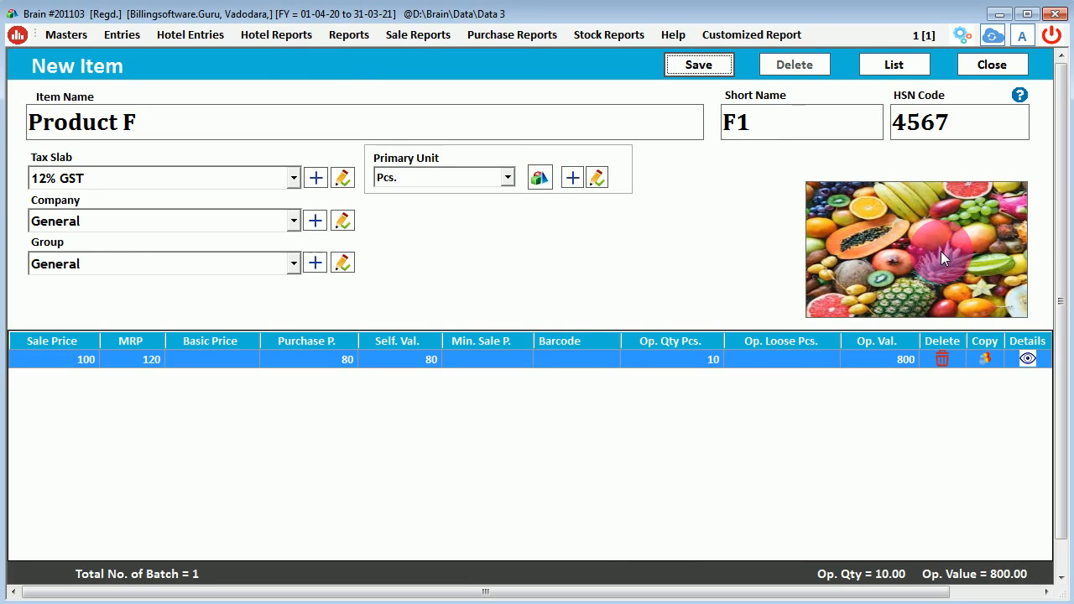
Step: Save the new item and close the item form
{"action": "left_click", "coordinate": [697, 66]}
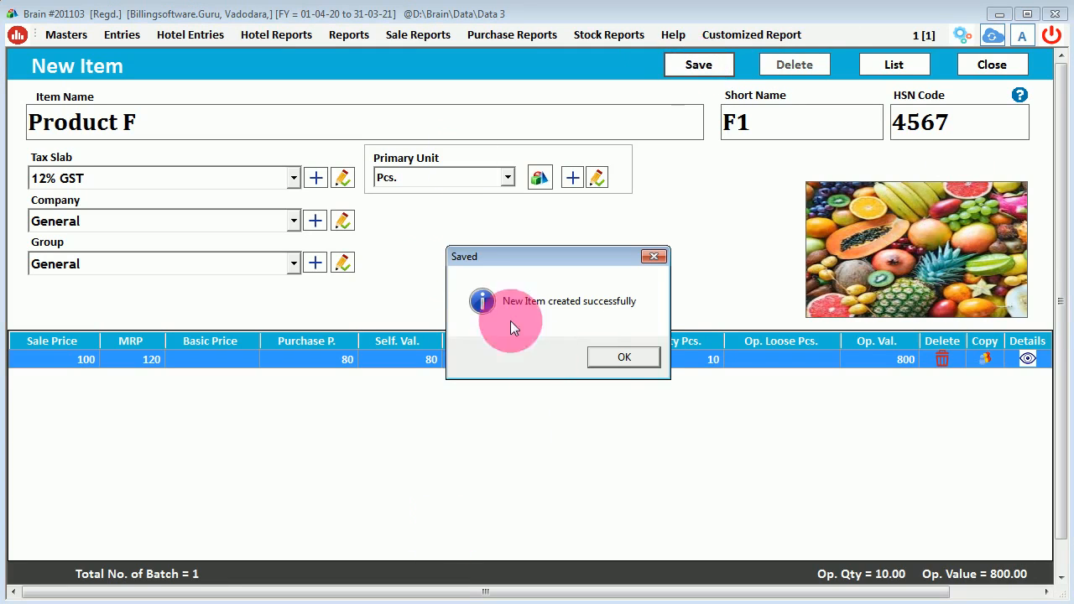
{"action": "left_click", "coordinate": [621, 359]}
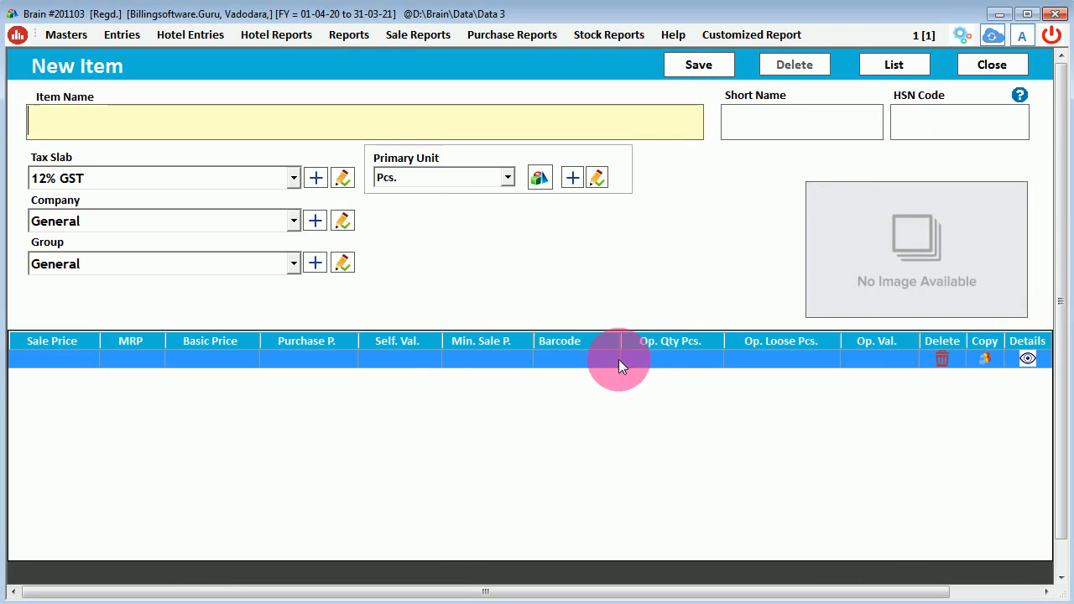
{"action": "left_click", "coordinate": [974, 72]}
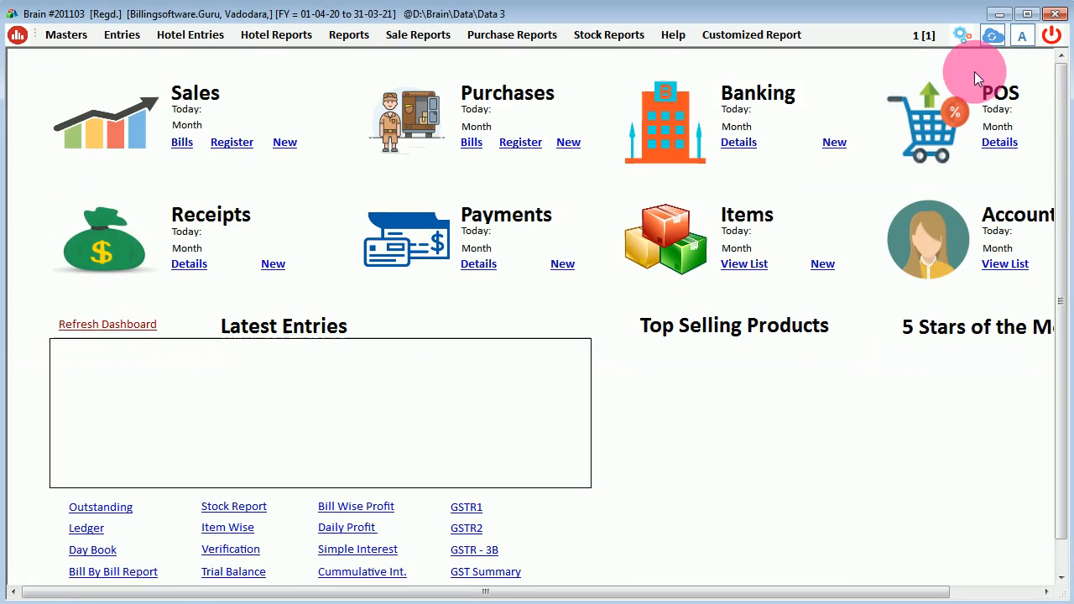
Step: Open the list of items from the dashboard and select Product F
{"action": "left_click", "coordinate": [753, 264]}
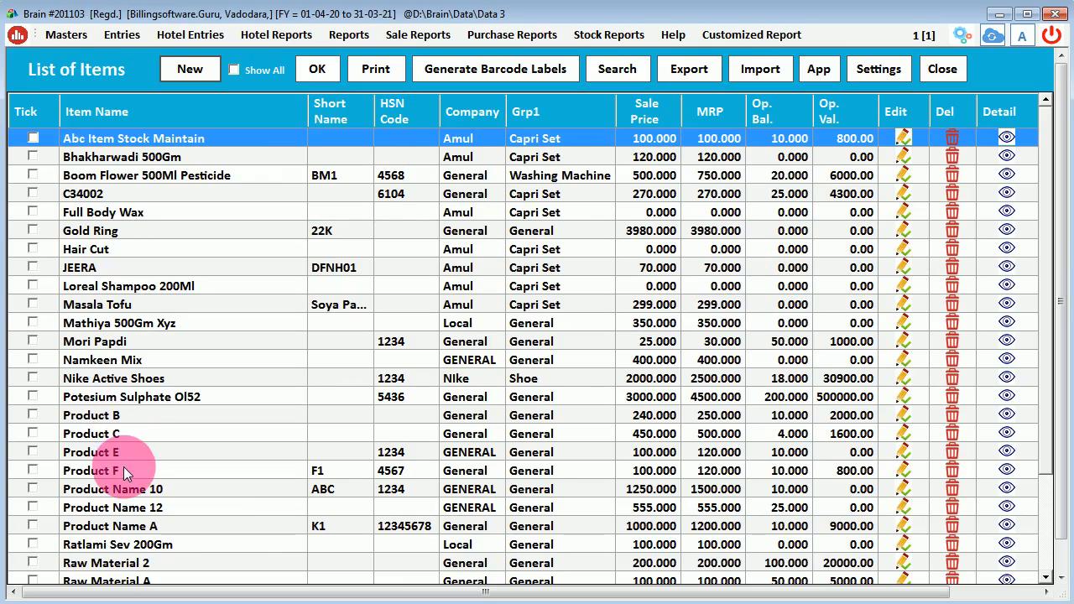
{"action": "left_click", "coordinate": [124, 470]}
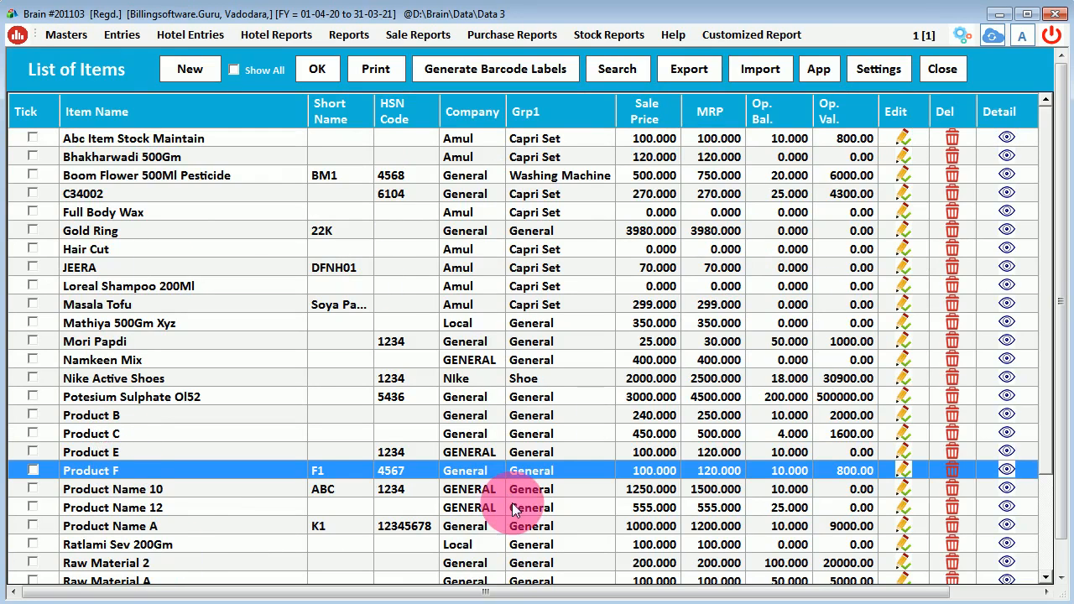
Step: Review the options for importing item masters from Excel and for exporting the list of items, closing both dialogs
{"action": "left_click", "coordinate": [761, 71]}
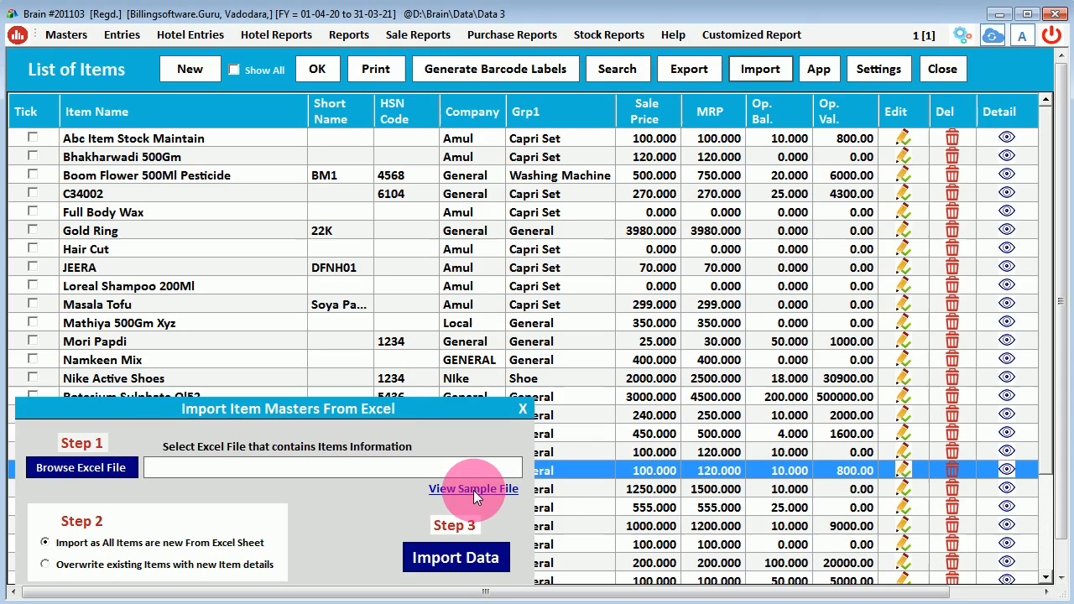
{"action": "left_click", "coordinate": [523, 410]}
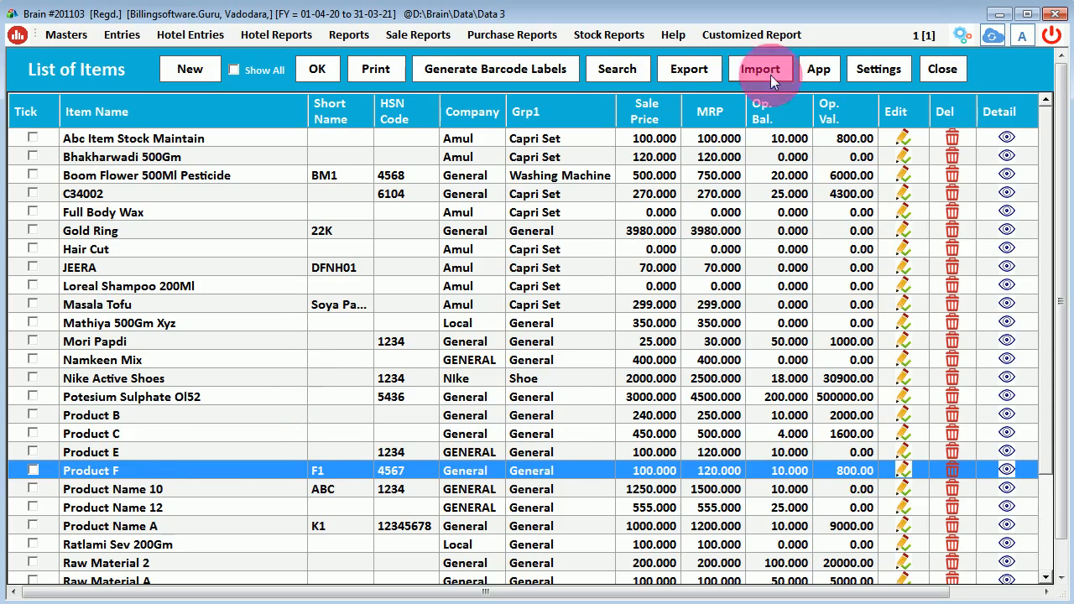
{"action": "left_click", "coordinate": [694, 68]}
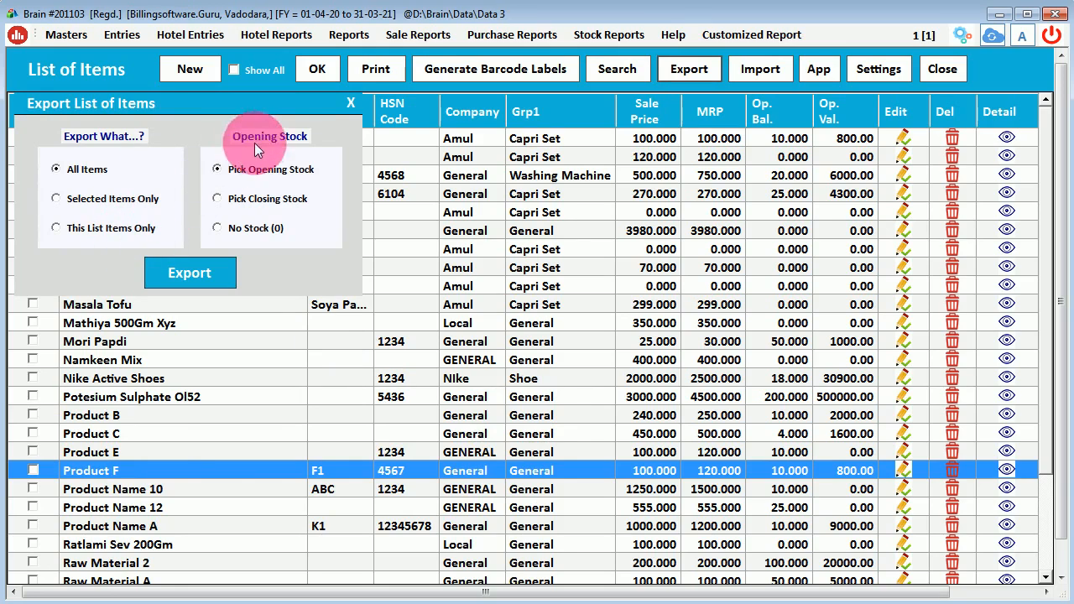
{"action": "left_click", "coordinate": [350, 102]}
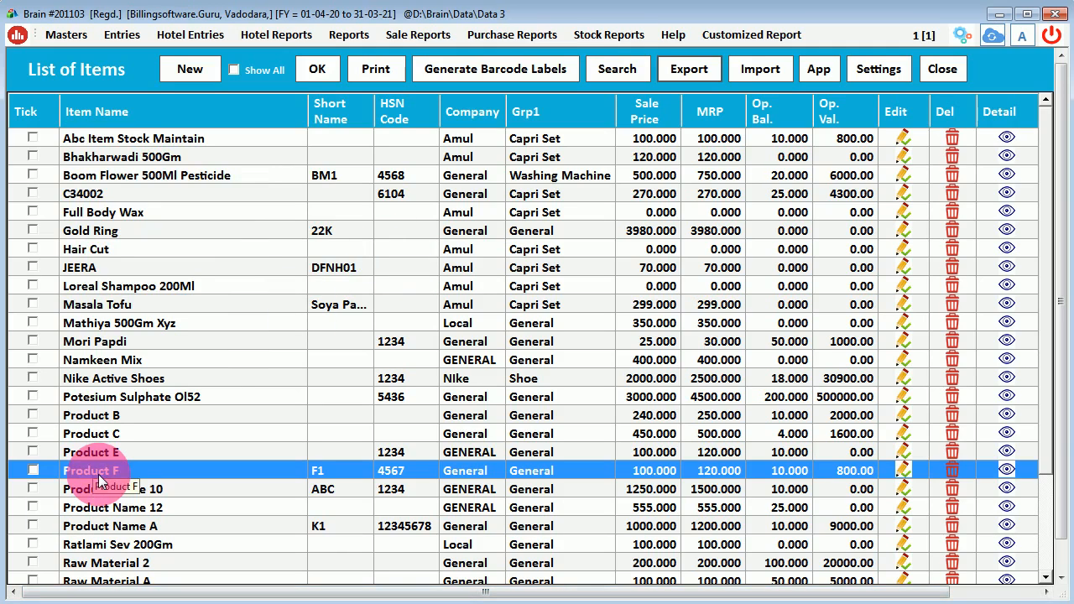
Step: Search the list of items for item names starting with "prod"
{"action": "left_click", "coordinate": [617, 69]}
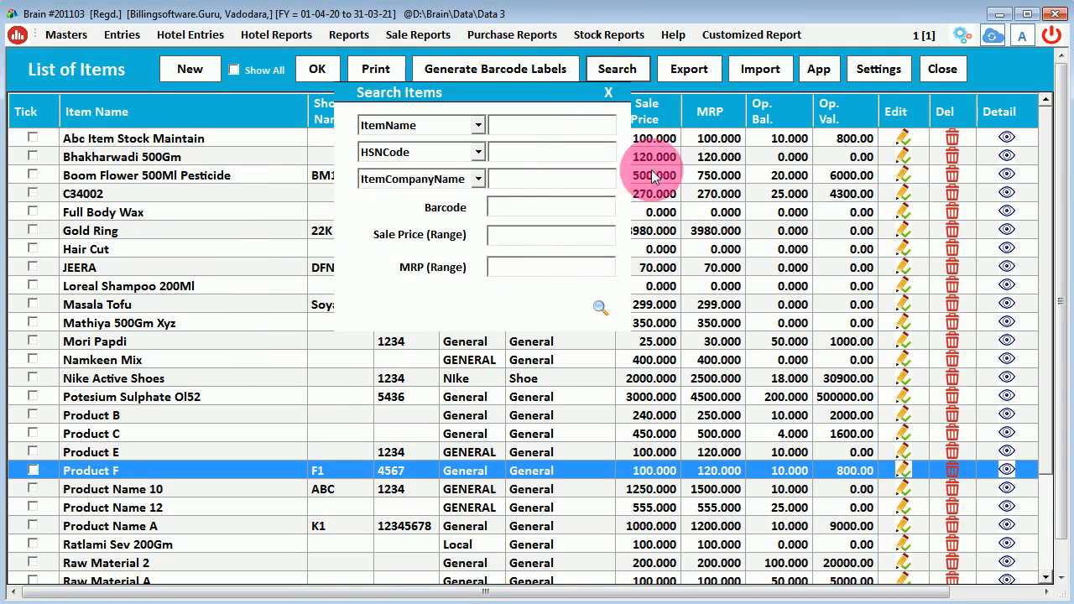
{"action": "left_click", "coordinate": [515, 135]}
{"action": "type", "text": "prof"}
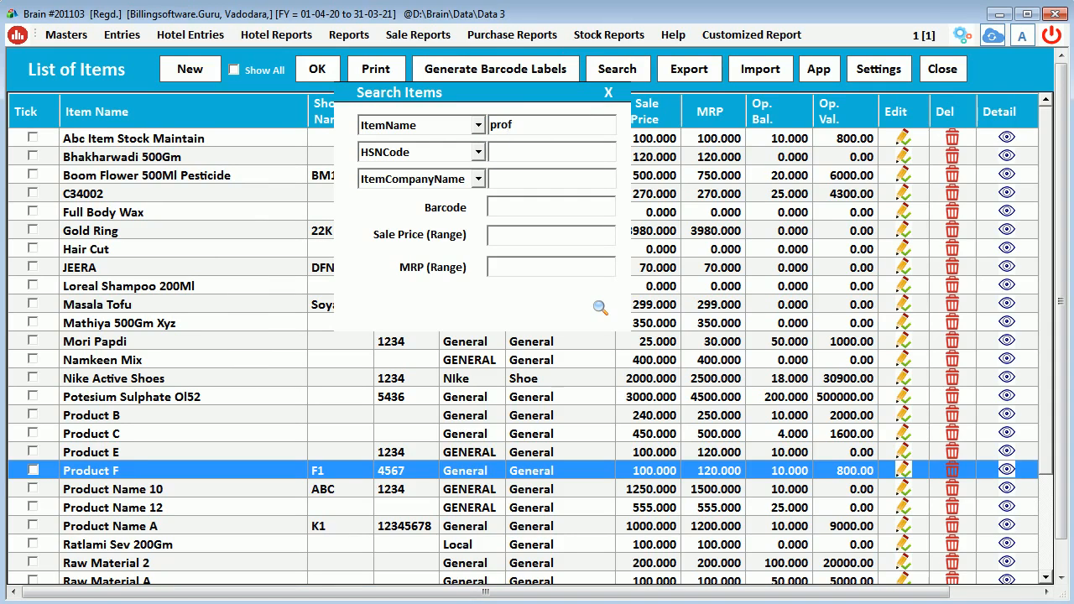
{"action": "key", "text": "BackSpace"}
{"action": "type", "text": "d"}
{"action": "key", "text": "Return"}
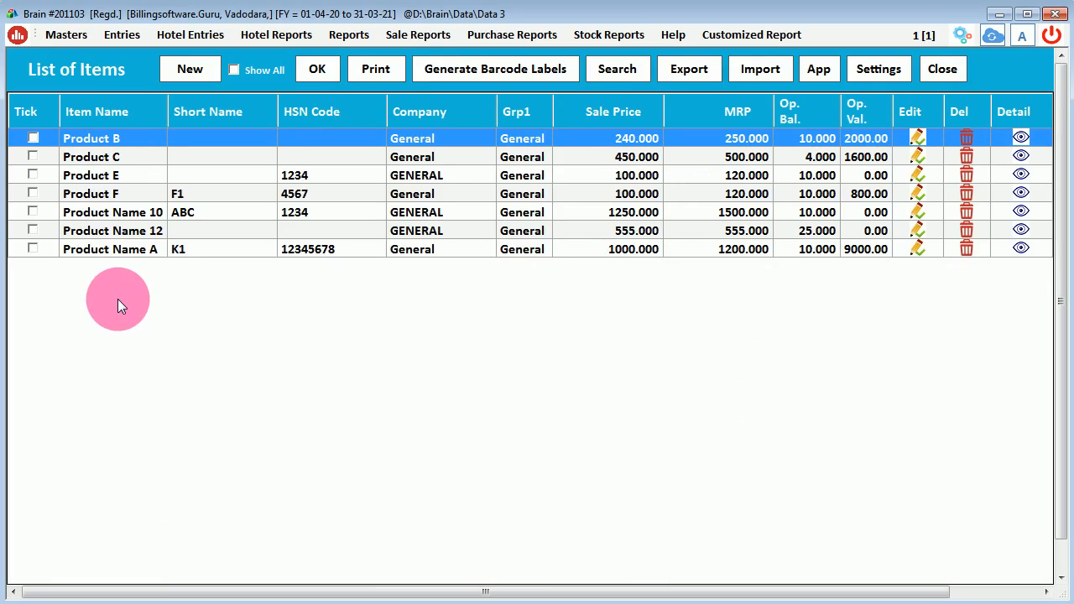
Step: Search the item names with the wildcard text "%f" and select Product F in the list
{"action": "left_click", "coordinate": [623, 74]}
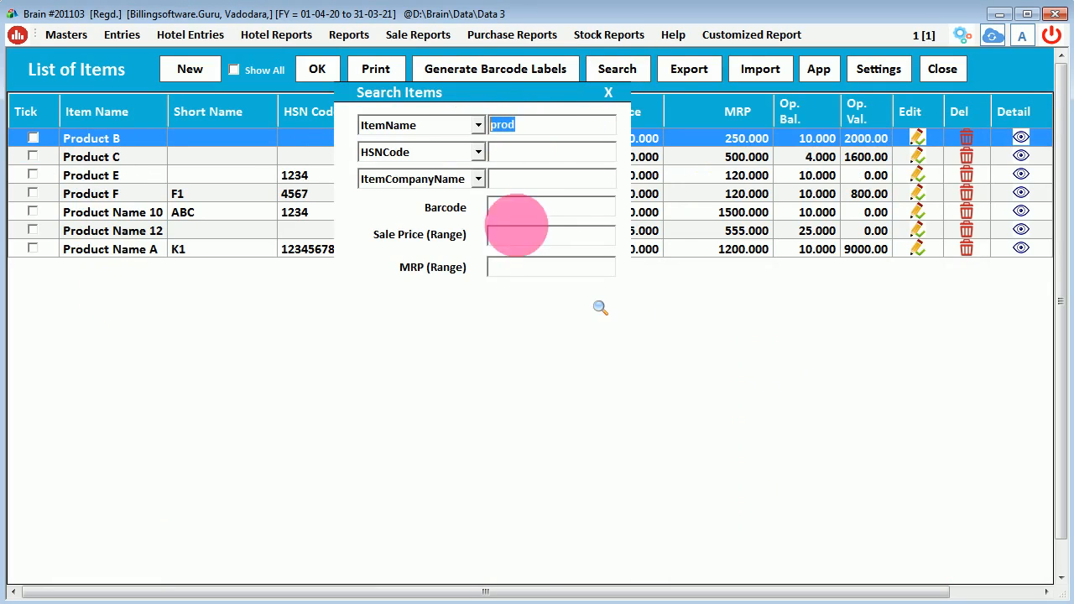
{"action": "type", "text": "%f"}
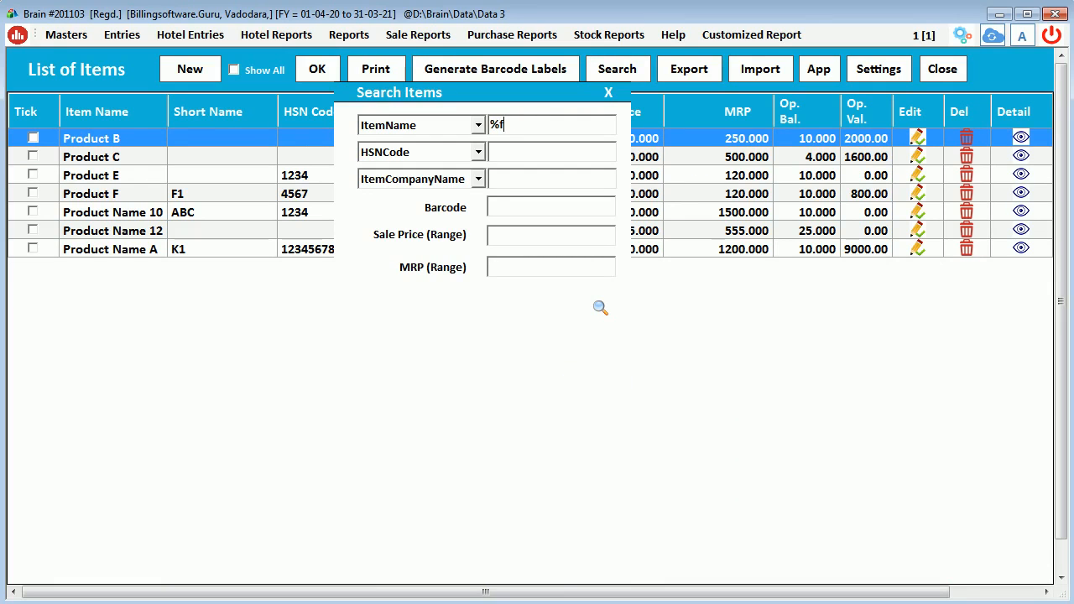
{"action": "left_click", "coordinate": [601, 308]}
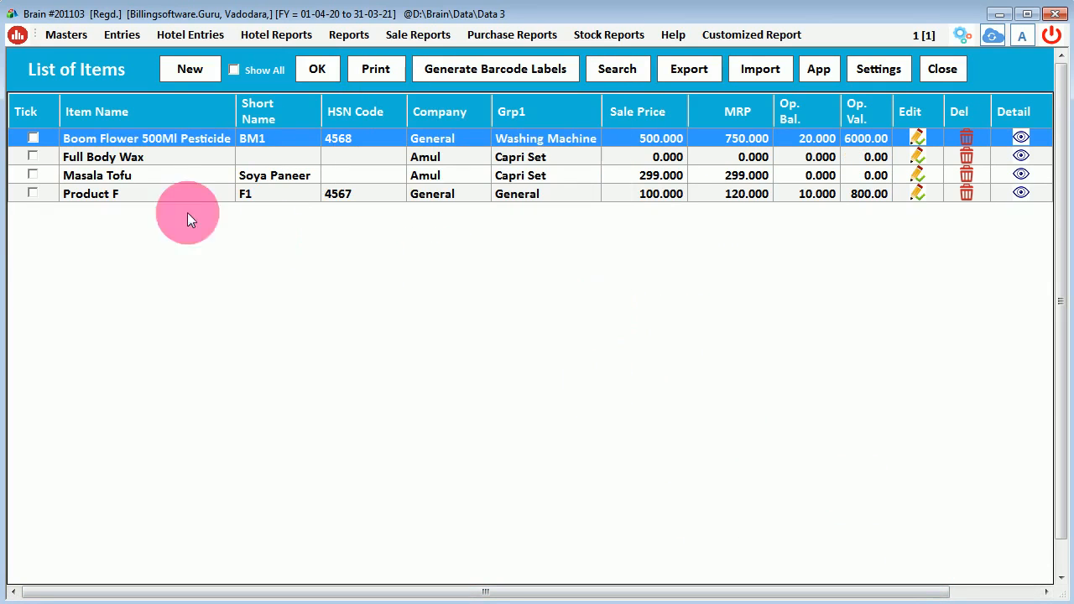
{"action": "left_click", "coordinate": [119, 198]}
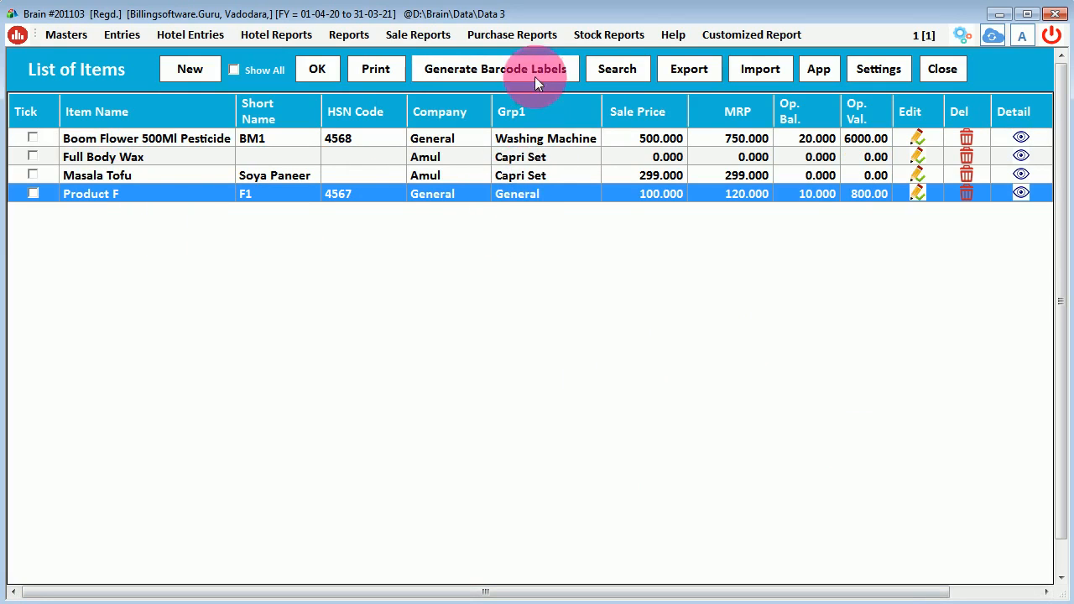
Step: Clear the item name search text, switch that criterion to ItemGroupName, and search for "gen"
{"action": "left_click", "coordinate": [616, 70]}
{"action": "left_click_drag", "start_coordinate": [514, 129], "coordinate": [421, 118]}
{"action": "key", "text": "BackSpace"}
{"action": "left_click", "coordinate": [476, 125]}
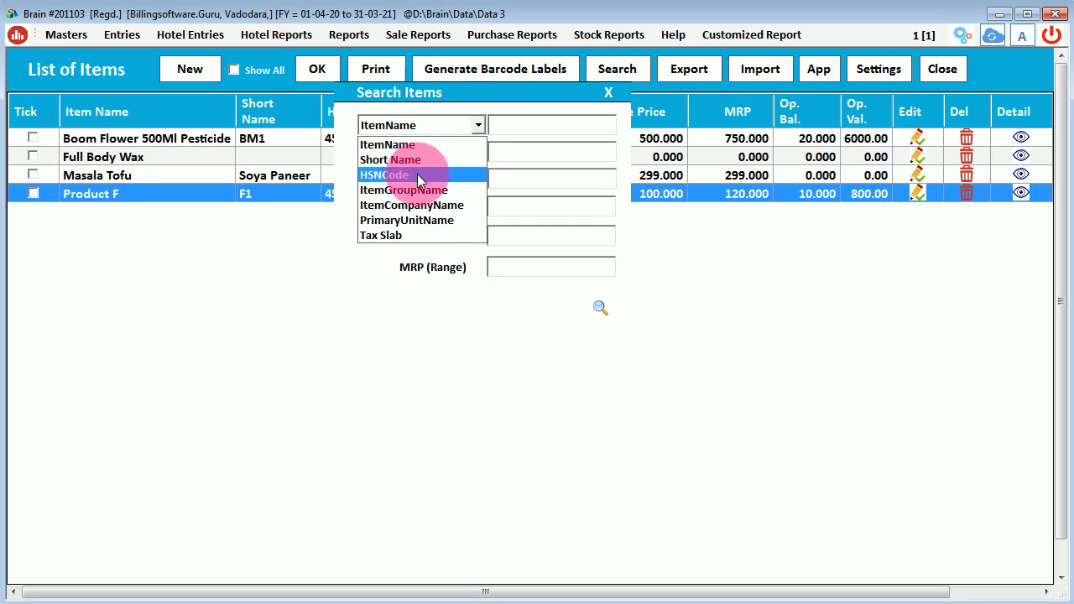
{"action": "left_click", "coordinate": [415, 190]}
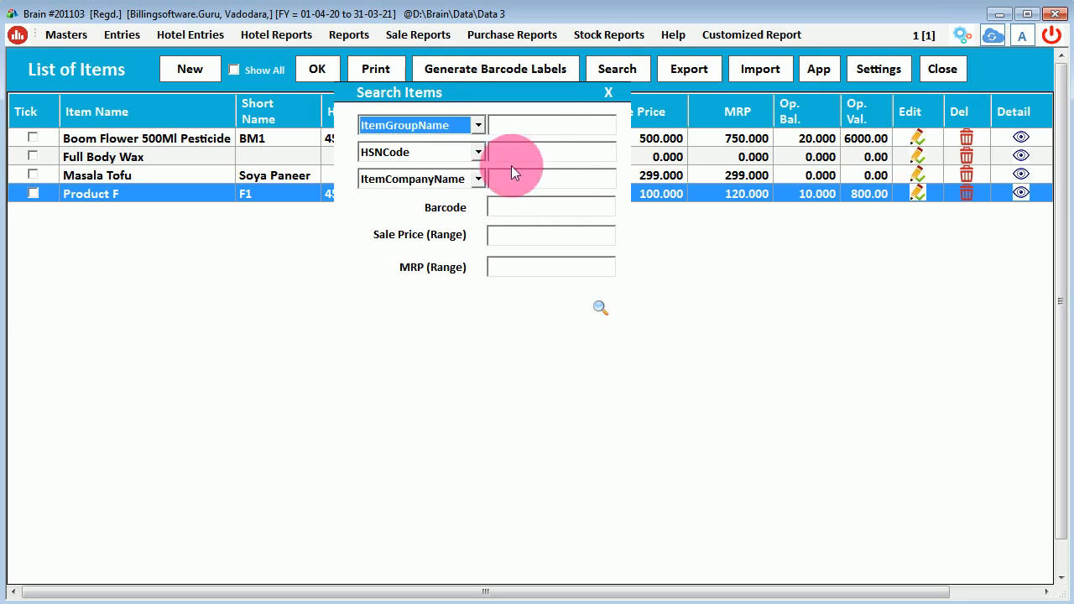
{"action": "left_click", "coordinate": [521, 126]}
{"action": "type", "text": "gen"}
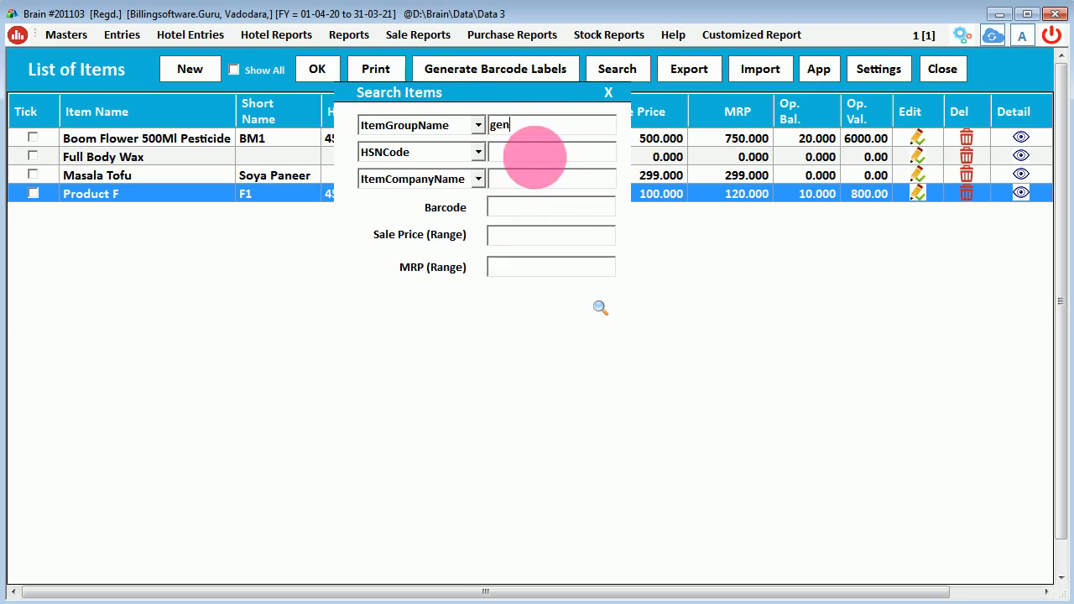
{"action": "left_click", "coordinate": [601, 307]}
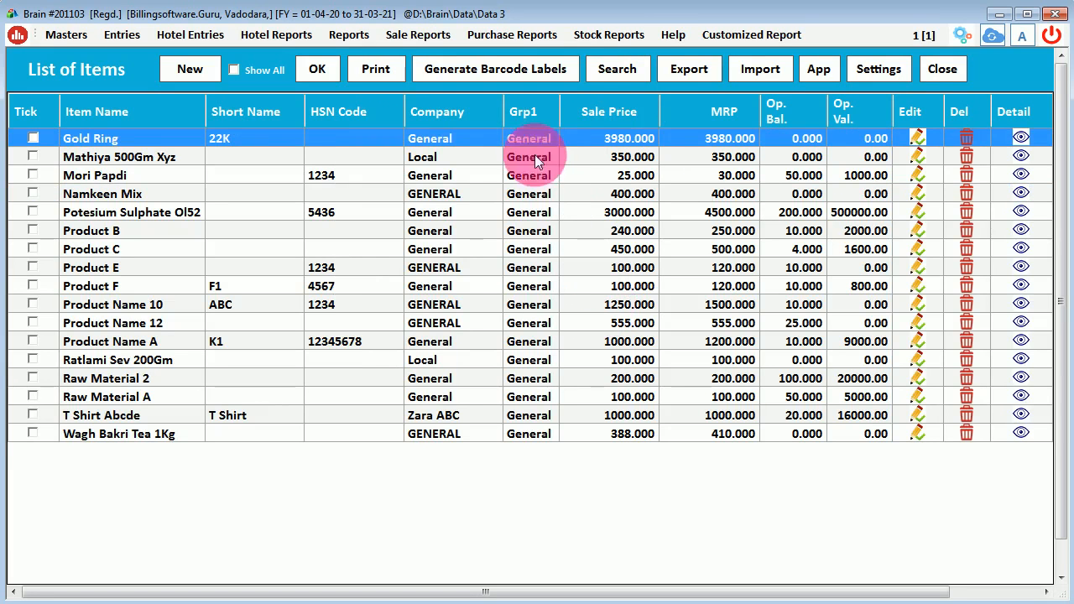
Step: Review the item search criteria, set the first two to ItemName, and close the search without running it
{"action": "left_click", "coordinate": [615, 71]}
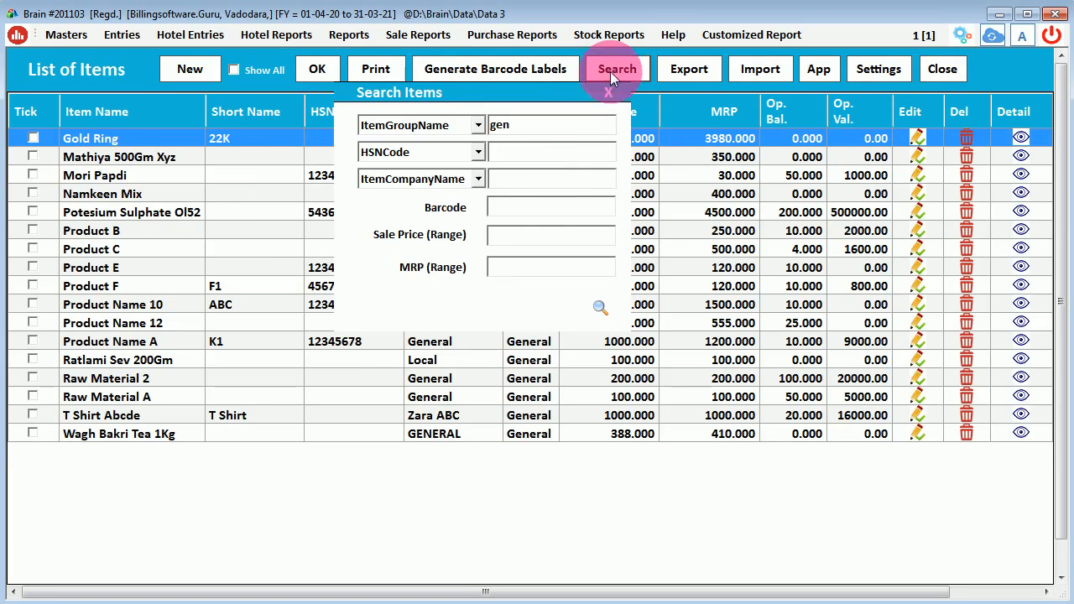
{"action": "left_click", "coordinate": [475, 124]}
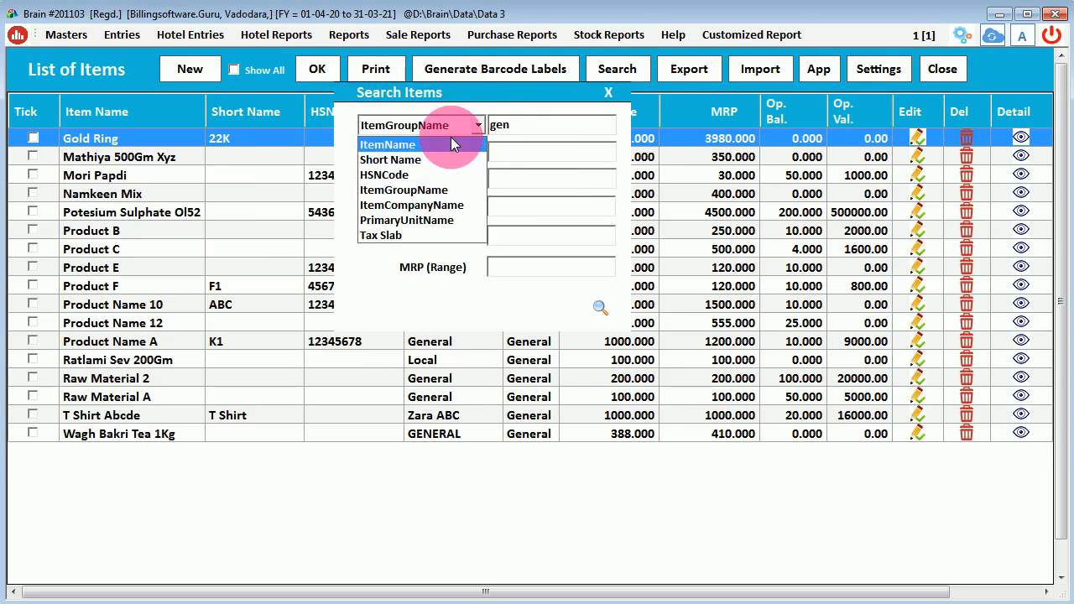
{"action": "left_click", "coordinate": [451, 140]}
{"action": "left_click", "coordinate": [479, 152]}
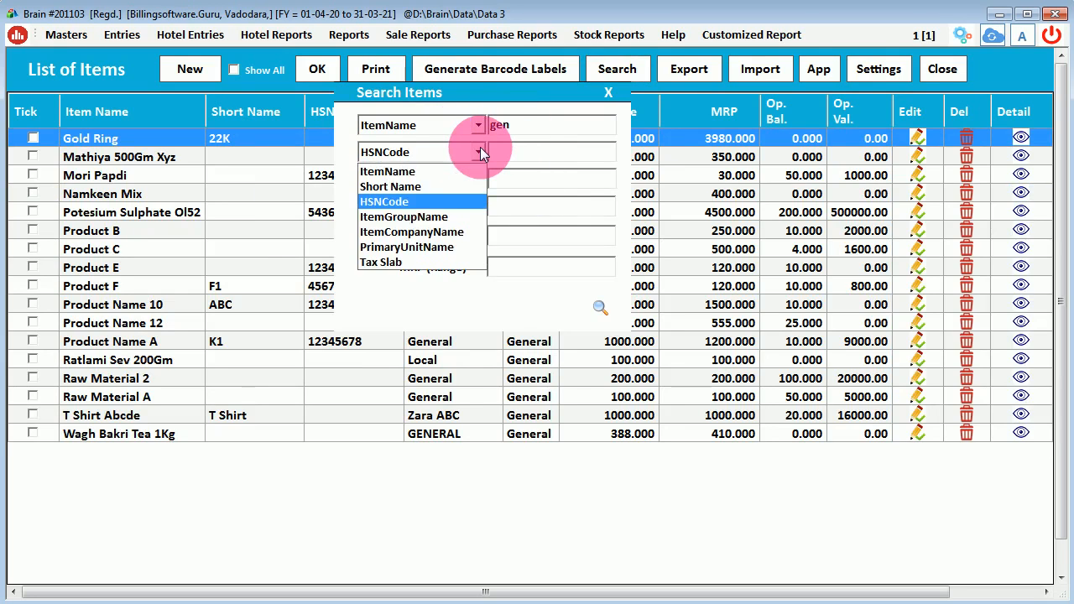
{"action": "left_click", "coordinate": [480, 168]}
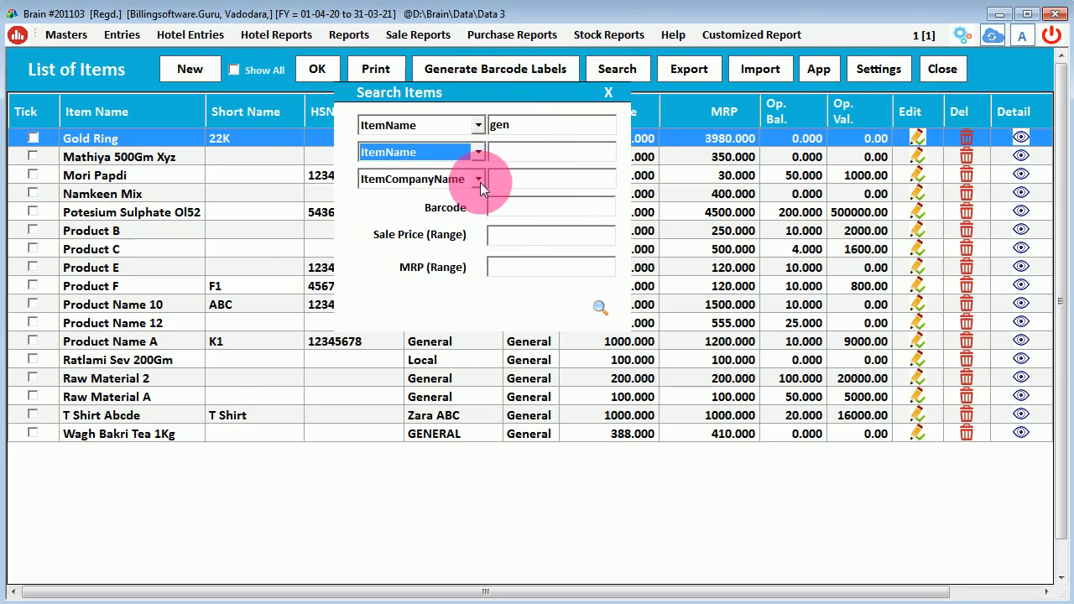
{"action": "left_click", "coordinate": [520, 214]}
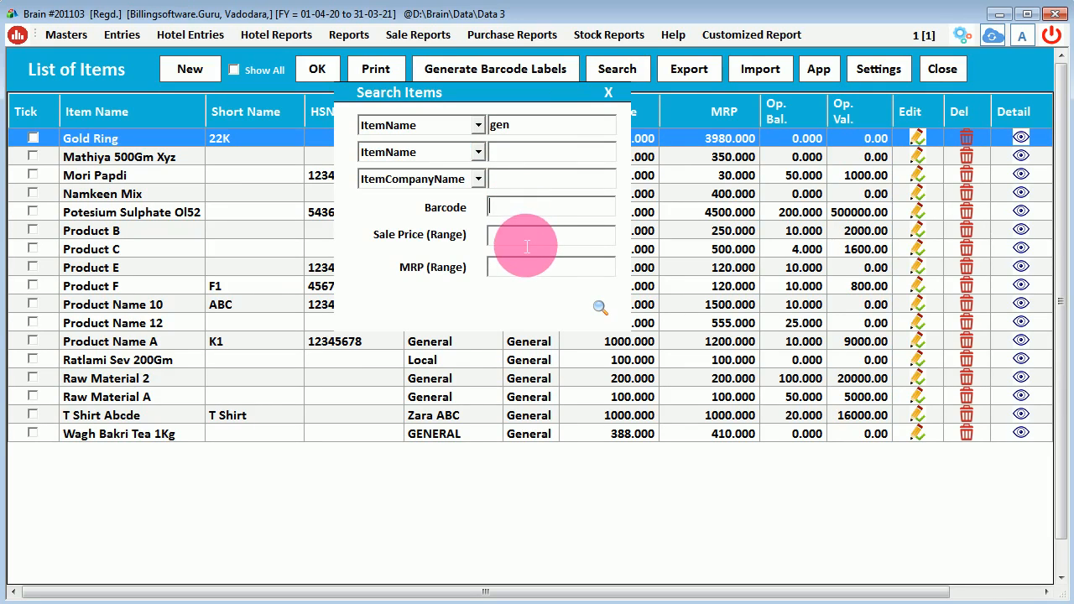
{"action": "left_click", "coordinate": [613, 94]}
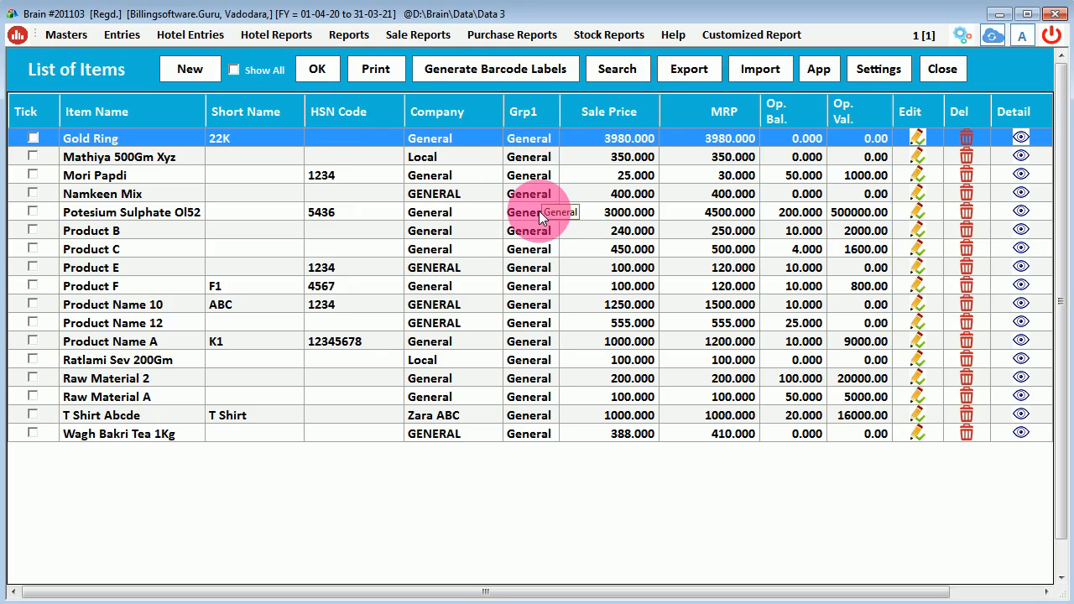
Step: View the barcode label printing screen and return to the list of items
{"action": "left_click", "coordinate": [480, 75]}
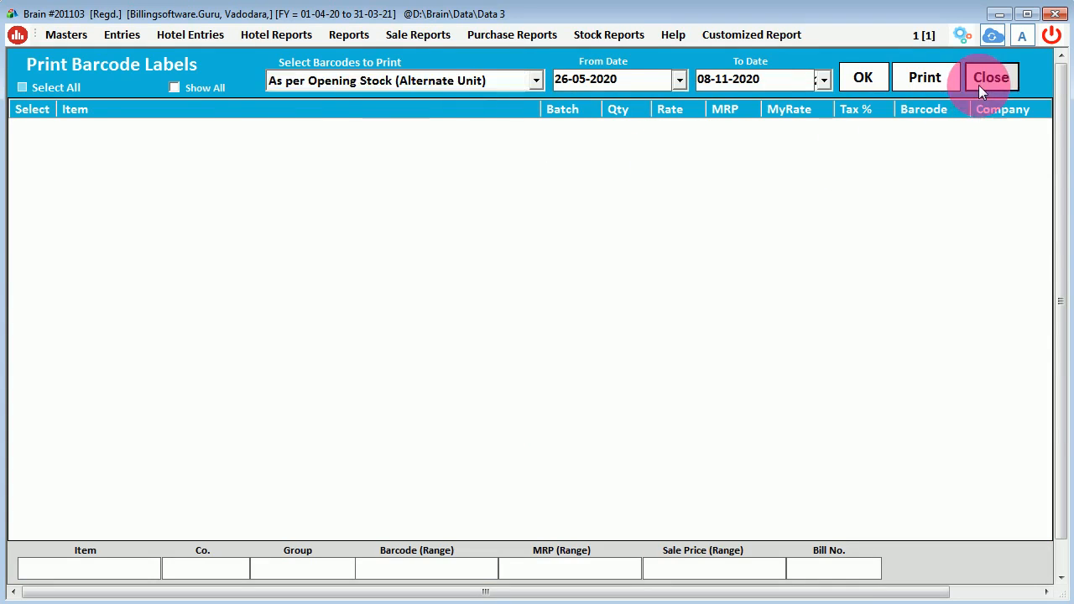
{"action": "left_click", "coordinate": [979, 85]}
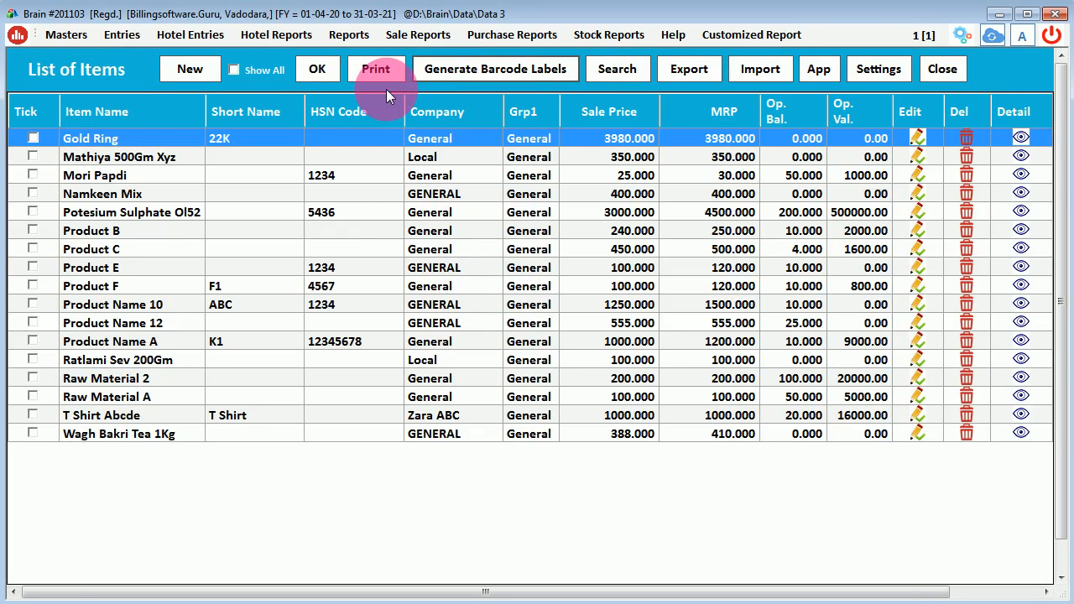
Step: Open Product F from the item list for editing, review its details, and return to the list
{"action": "left_click", "coordinate": [87, 285]}
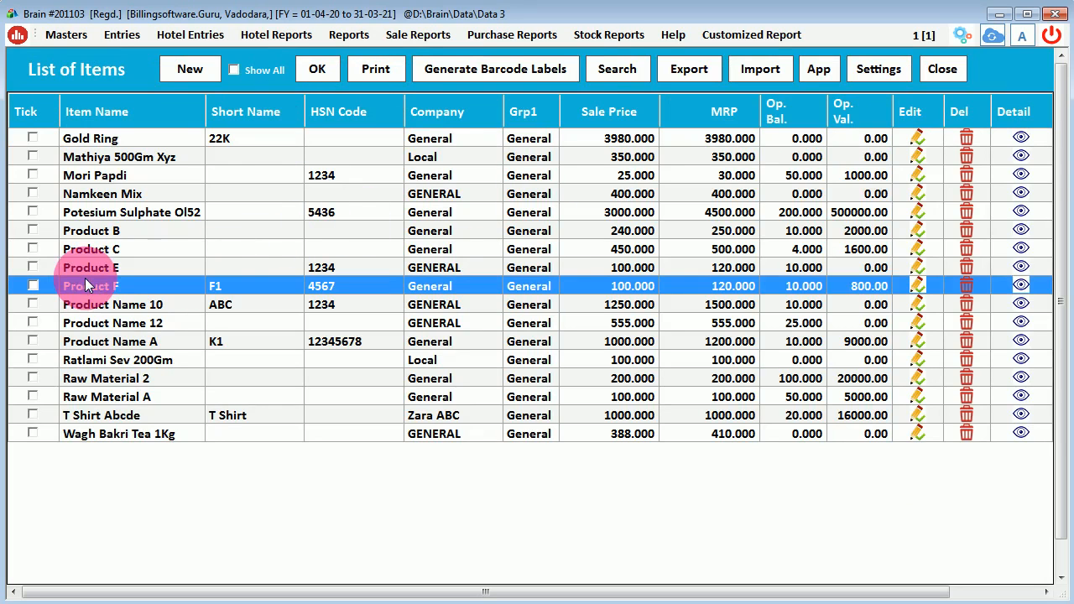
{"action": "left_click", "coordinate": [918, 287]}
{"action": "left_click", "coordinate": [387, 299]}
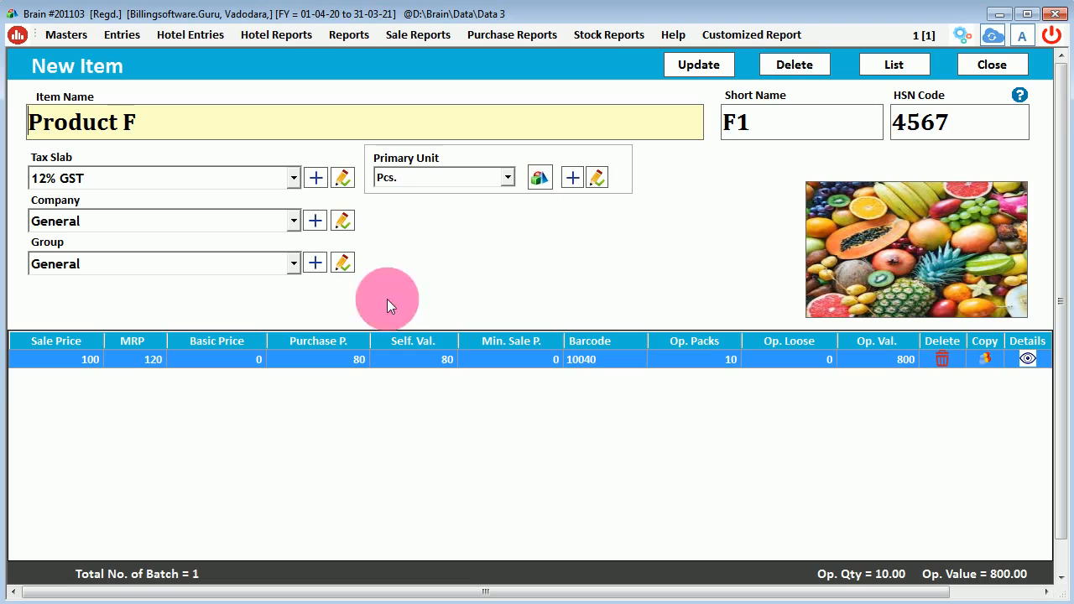
{"action": "left_click", "coordinate": [791, 74]}
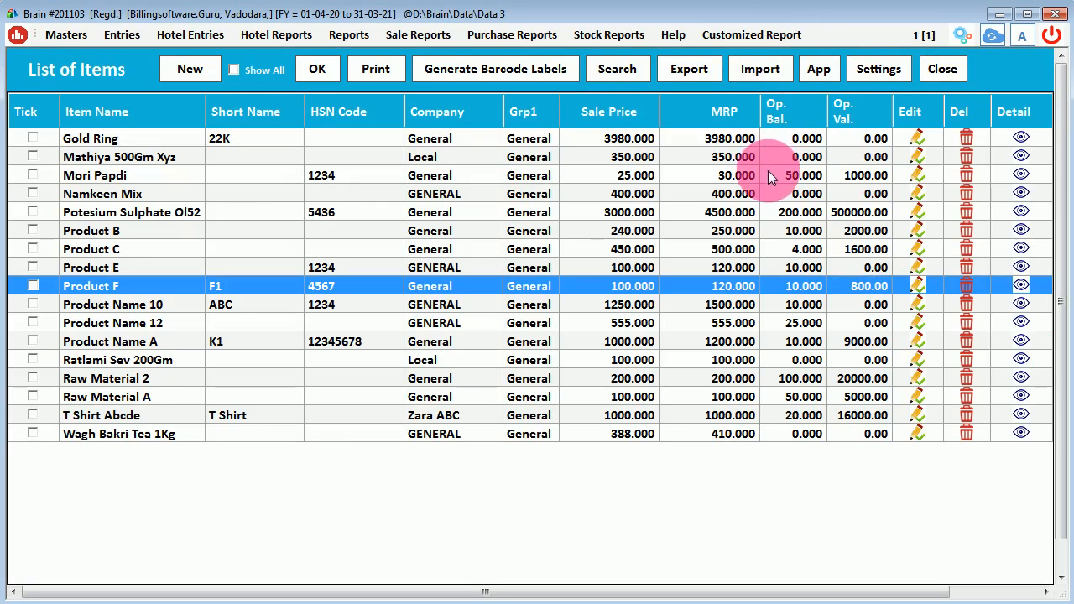
Step: Start deleting Product F from the item list and decline the confirmation
{"action": "left_click", "coordinate": [965, 289]}
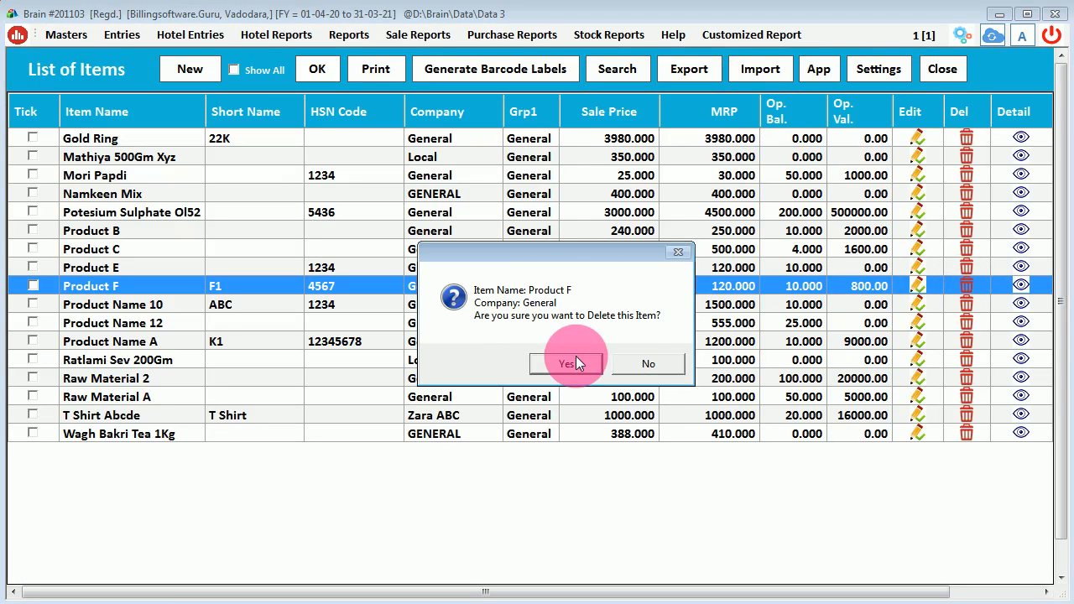
{"action": "left_click", "coordinate": [633, 365]}
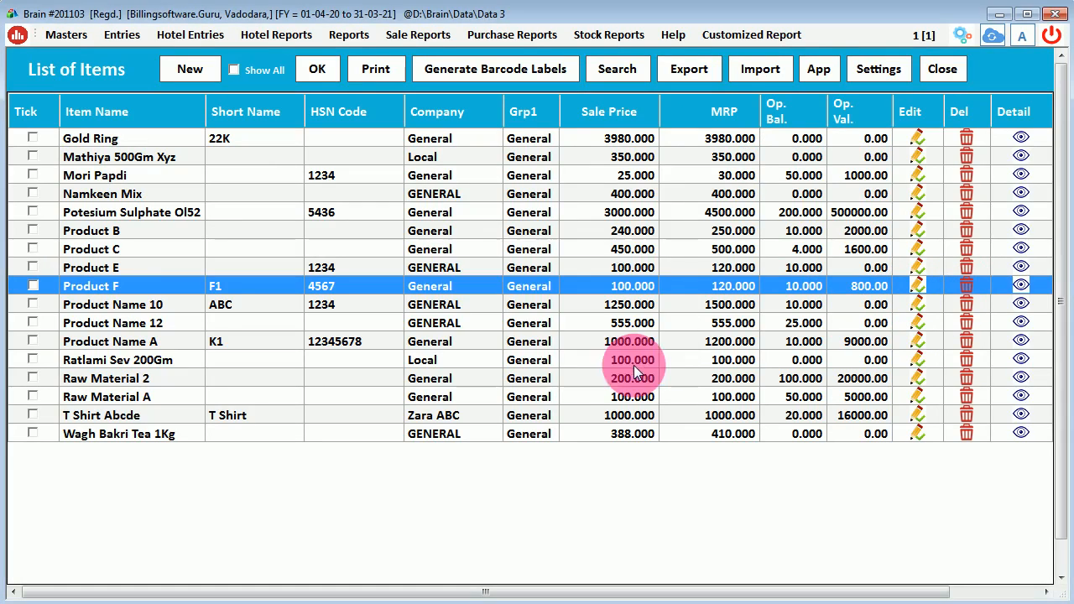
Step: View Product F's item-wise stock report, check its From Date and To Date calendars, and close the report
{"action": "left_click", "coordinate": [1022, 286]}
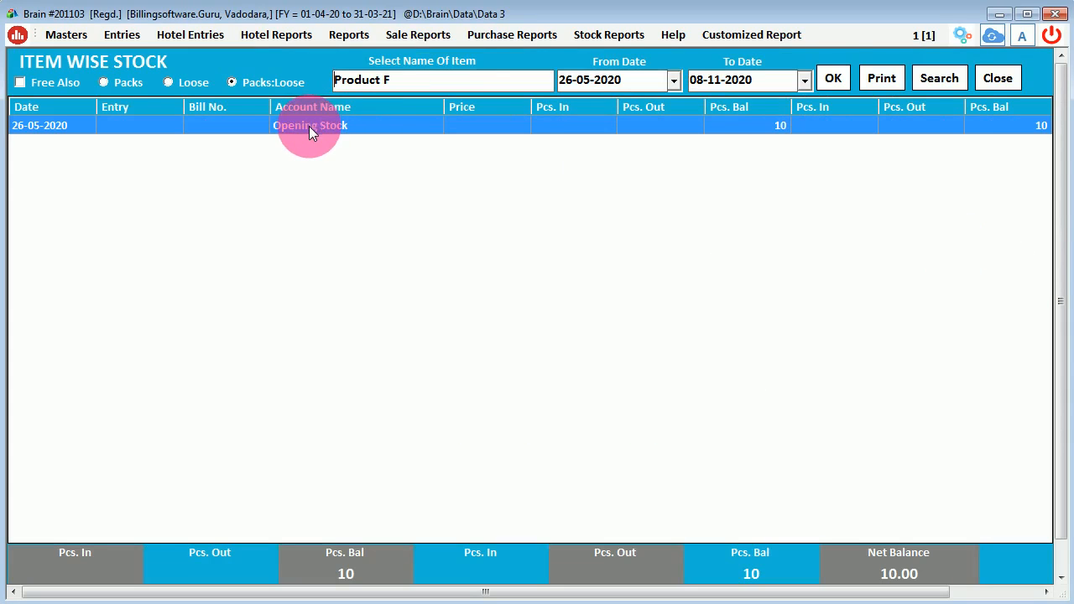
{"action": "left_click", "coordinate": [673, 81]}
{"action": "left_click", "coordinate": [673, 83]}
{"action": "left_click", "coordinate": [805, 81]}
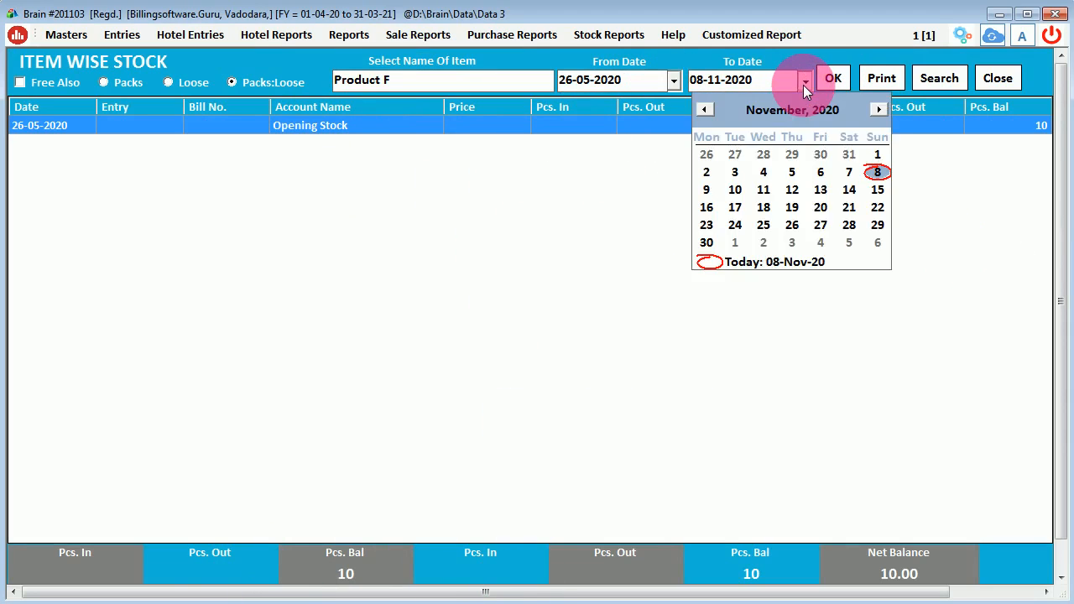
{"action": "left_click", "coordinate": [804, 85]}
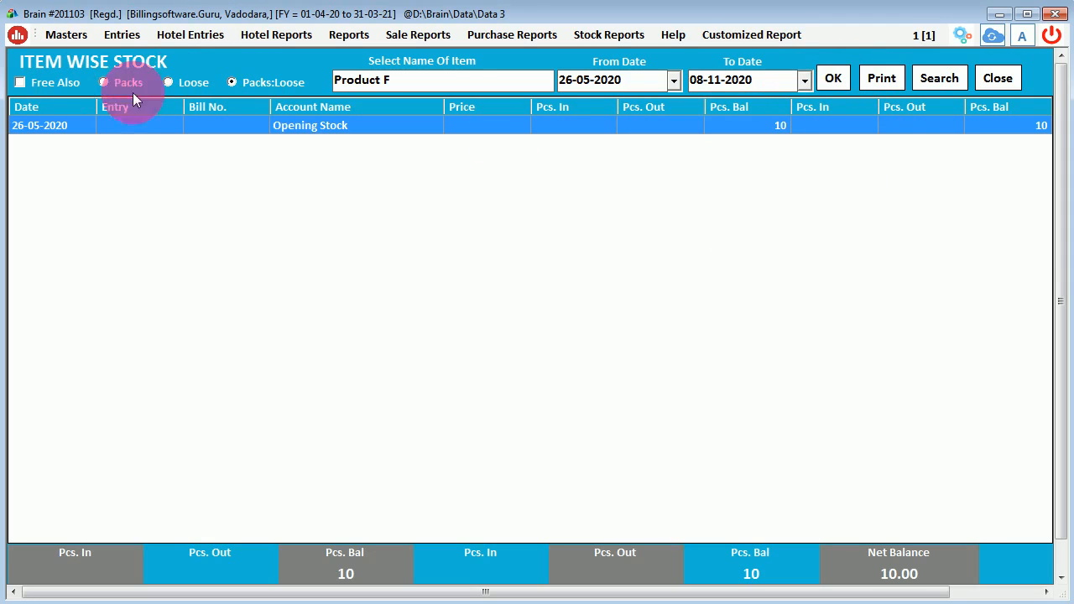
{"action": "left_click", "coordinate": [999, 76]}
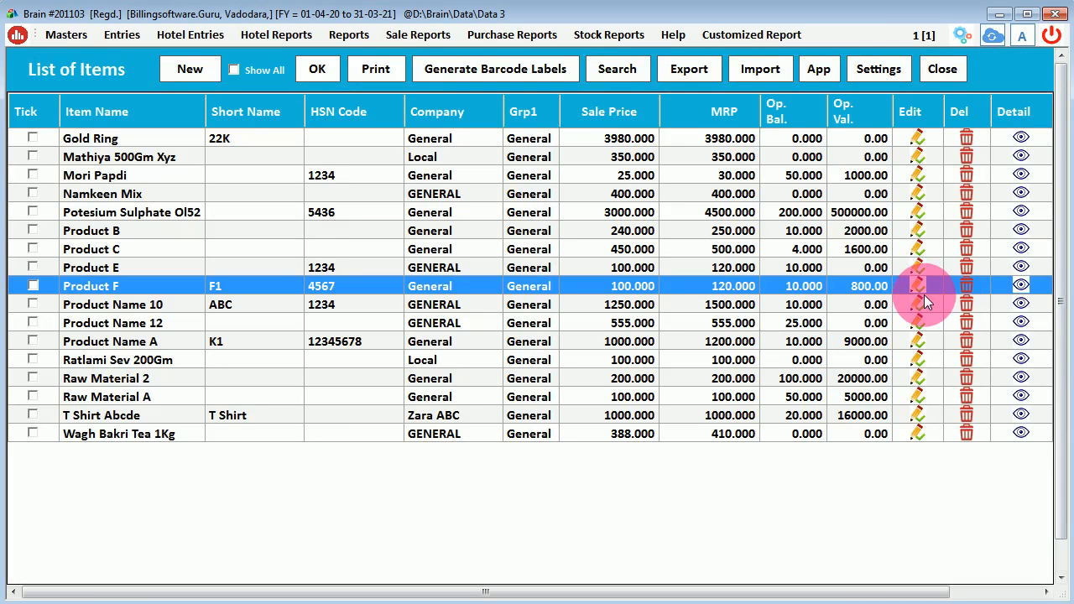
Step: Open the item list settings, switch Require Salt on with its Best Before label highlighted, and switch it back off
{"action": "left_click", "coordinate": [884, 73]}
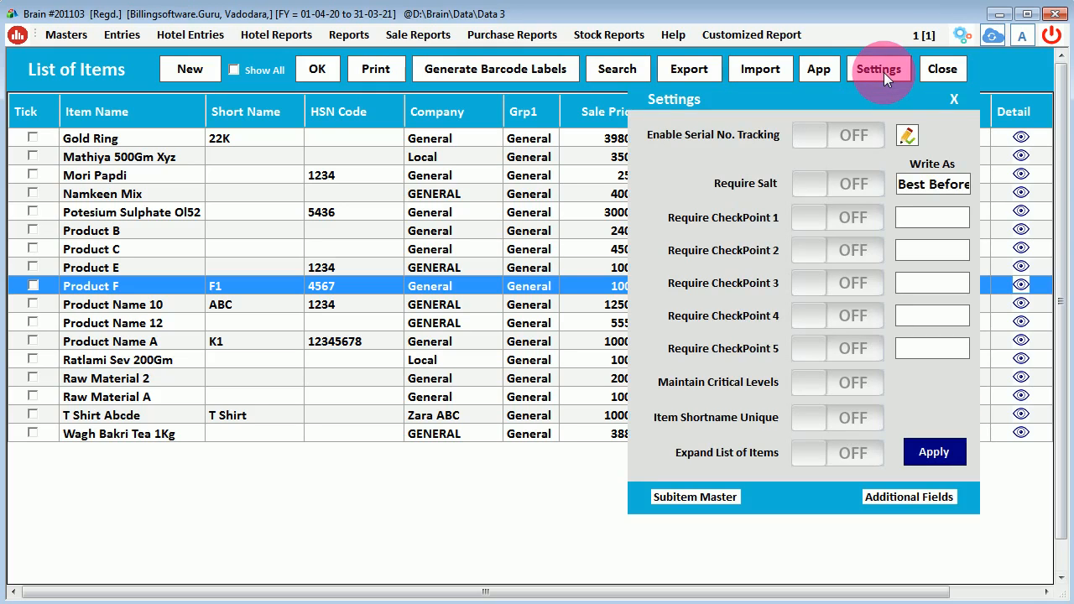
{"action": "left_click", "coordinate": [851, 191]}
{"action": "left_click_drag", "start_coordinate": [916, 185], "coordinate": [981, 194]}
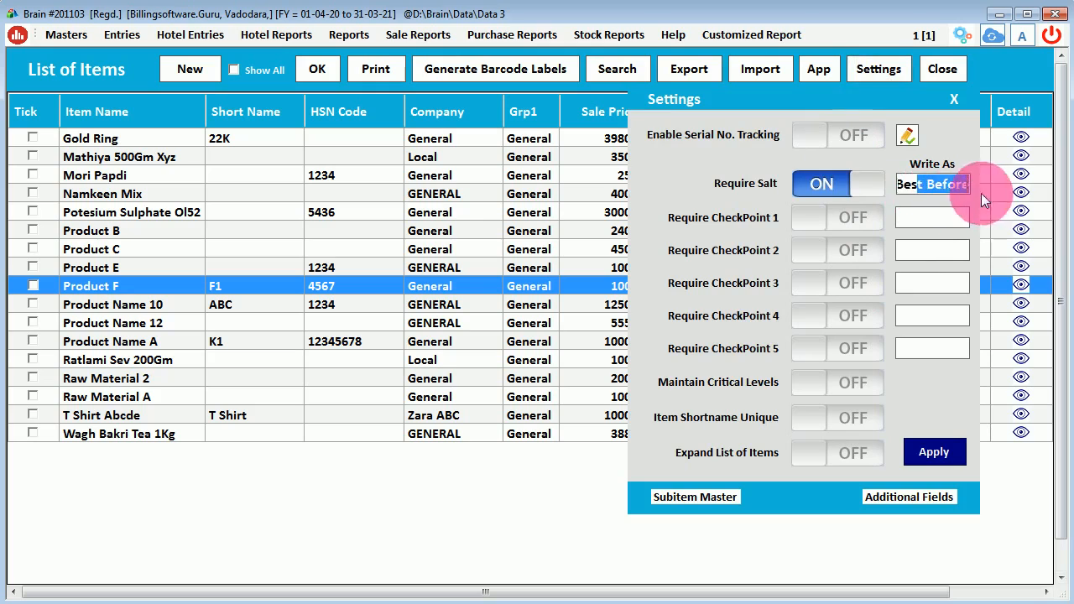
{"action": "left_click", "coordinate": [831, 185]}
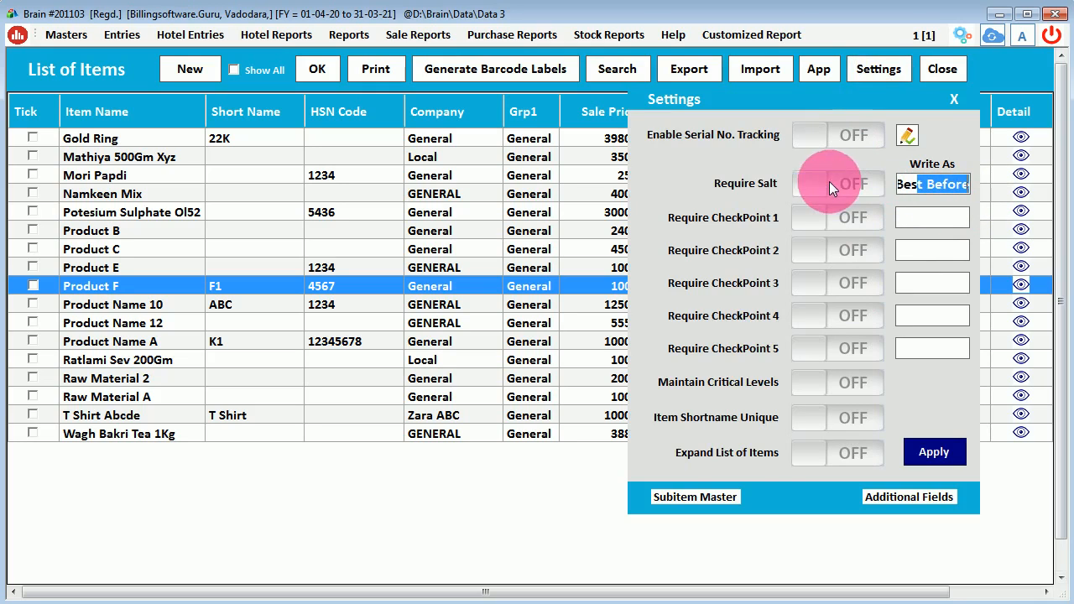
Step: Open the Subitem Master settings, set the number of sub items to 1, try "size" as the 1st Subitem name, and clear it
{"action": "left_click", "coordinate": [724, 497]}
{"action": "left_click", "coordinate": [547, 239]}
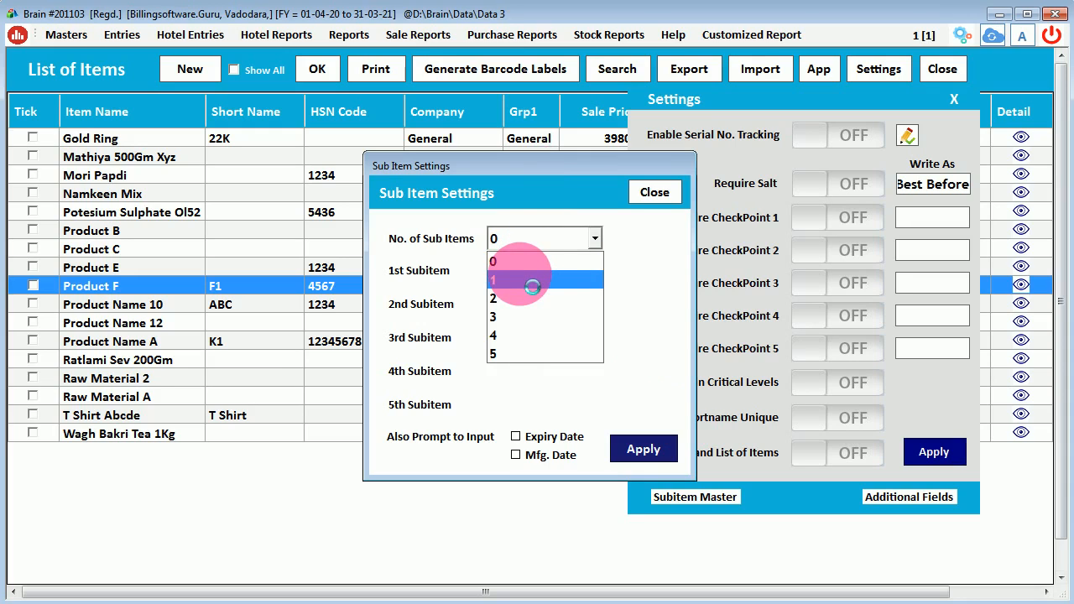
{"action": "left_click", "coordinate": [532, 284]}
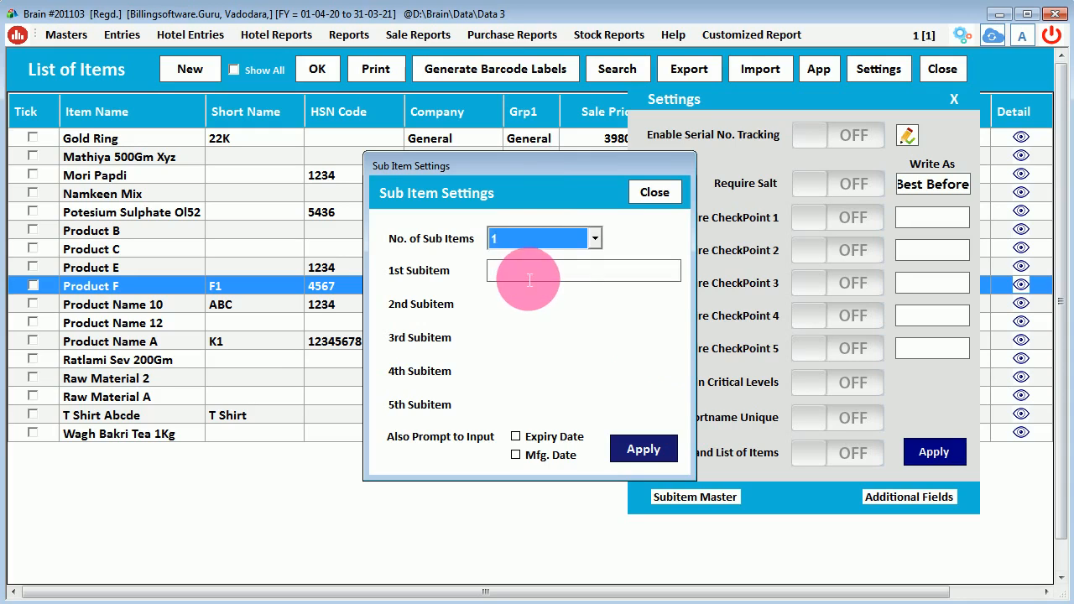
{"action": "type", "text": "size"}
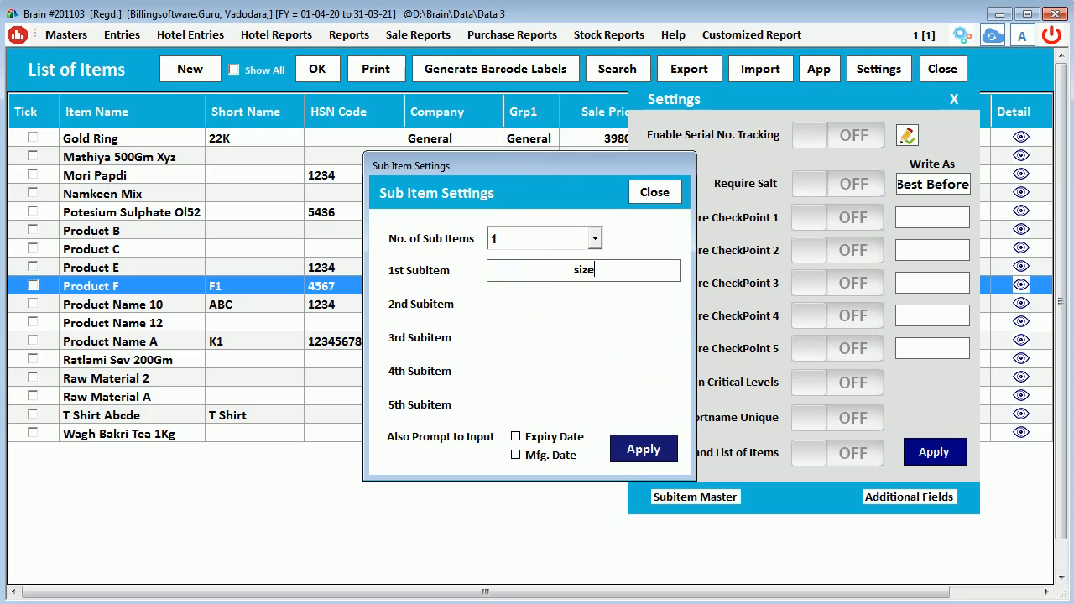
{"action": "key", "text": "BackSpace"}
{"action": "key", "text": "BackSpace"}
{"action": "key", "text": "BackSpace"}
{"action": "key", "text": "BackSpace"}
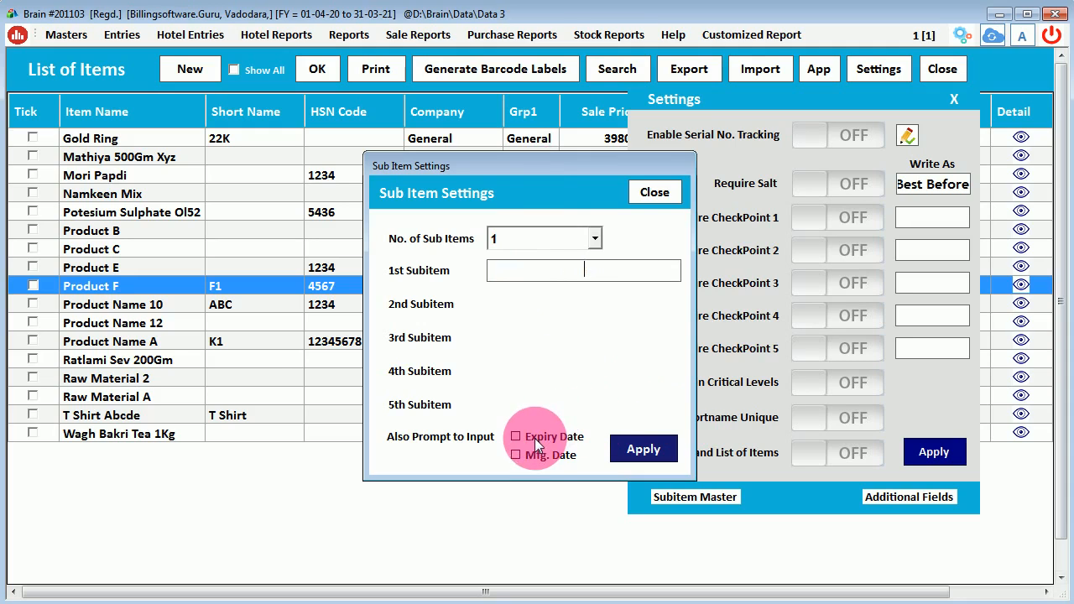
Step: Enable the additional Expiry Date input prompt and close the sub item settings without applying
{"action": "left_click", "coordinate": [549, 436]}
{"action": "left_click", "coordinate": [545, 455]}
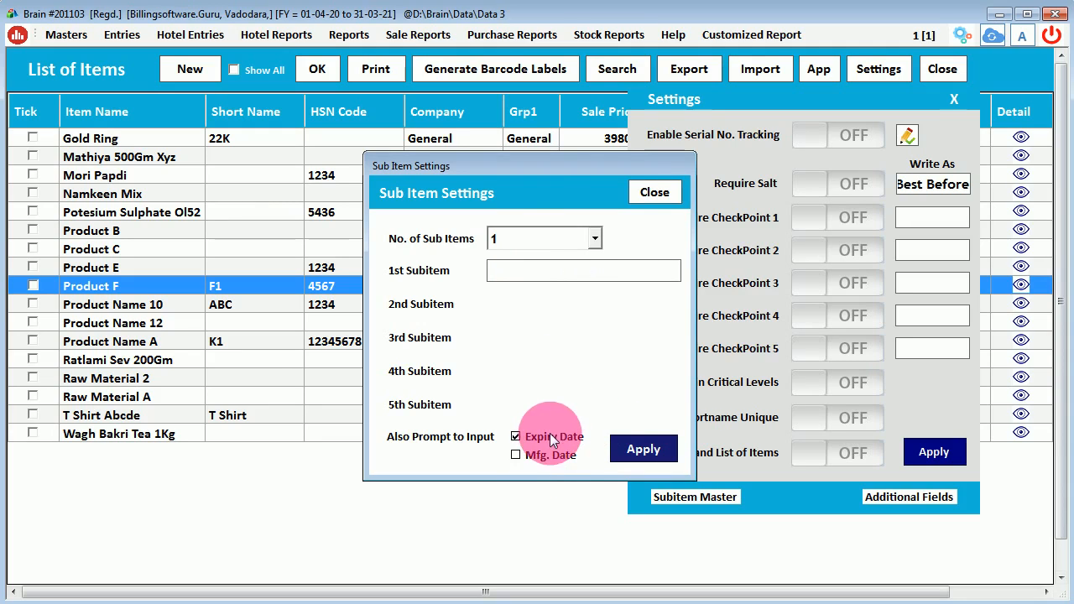
{"action": "left_click", "coordinate": [643, 192]}
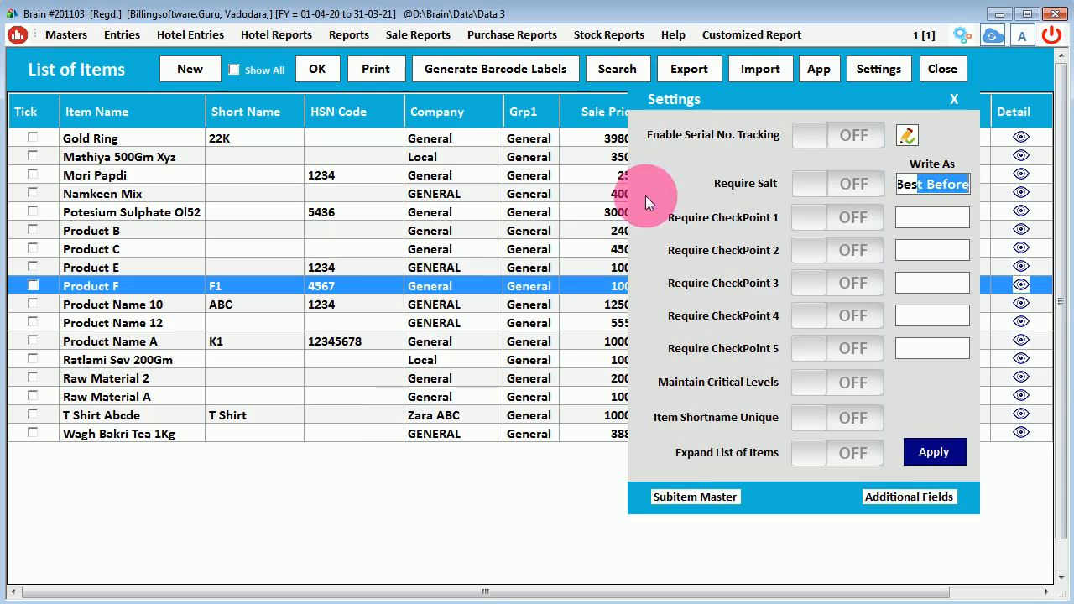
Step: Open the Additional Fields setup, keep it applied on Items, and set the number of fields to 10
{"action": "left_click", "coordinate": [908, 495]}
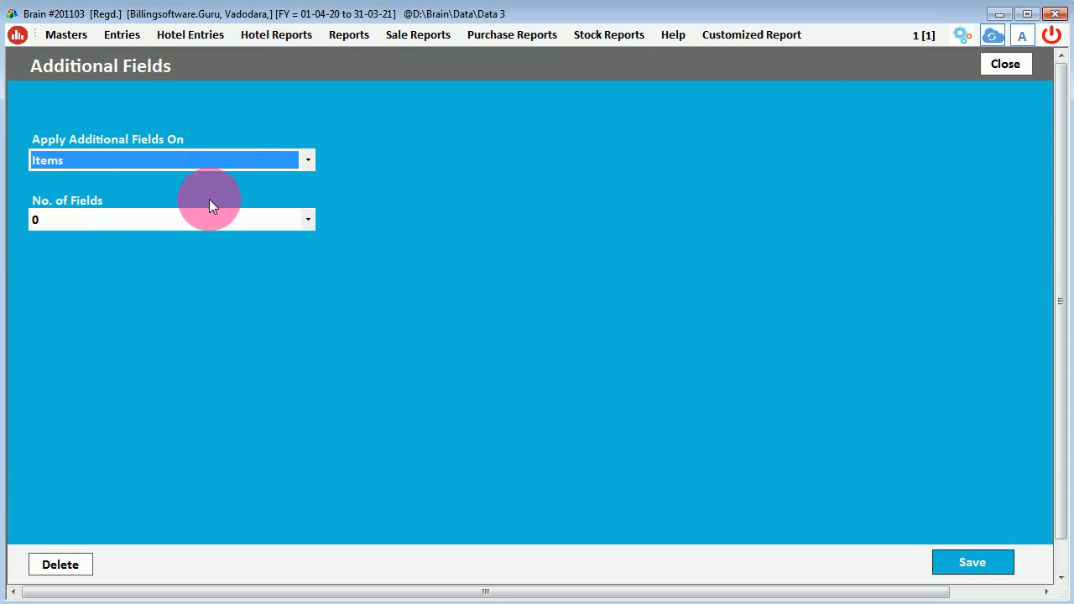
{"action": "left_click", "coordinate": [199, 166]}
{"action": "left_click", "coordinate": [199, 161]}
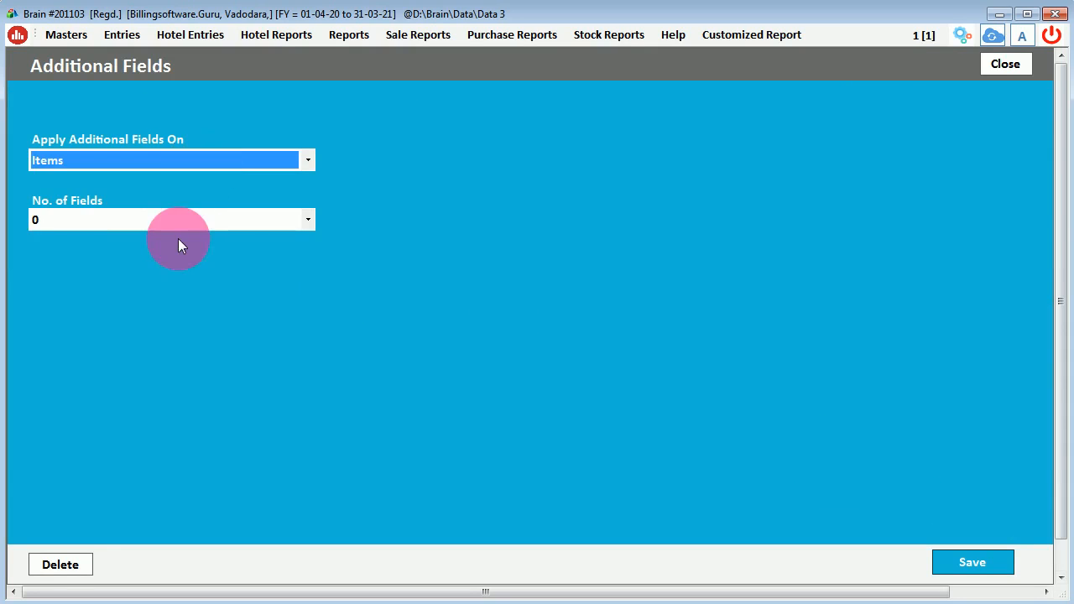
{"action": "left_click", "coordinate": [177, 223]}
{"action": "scroll", "coordinate": [97, 319], "scroll_direction": "down", "scroll_amount": 1}
{"action": "left_click", "coordinate": [91, 350]}
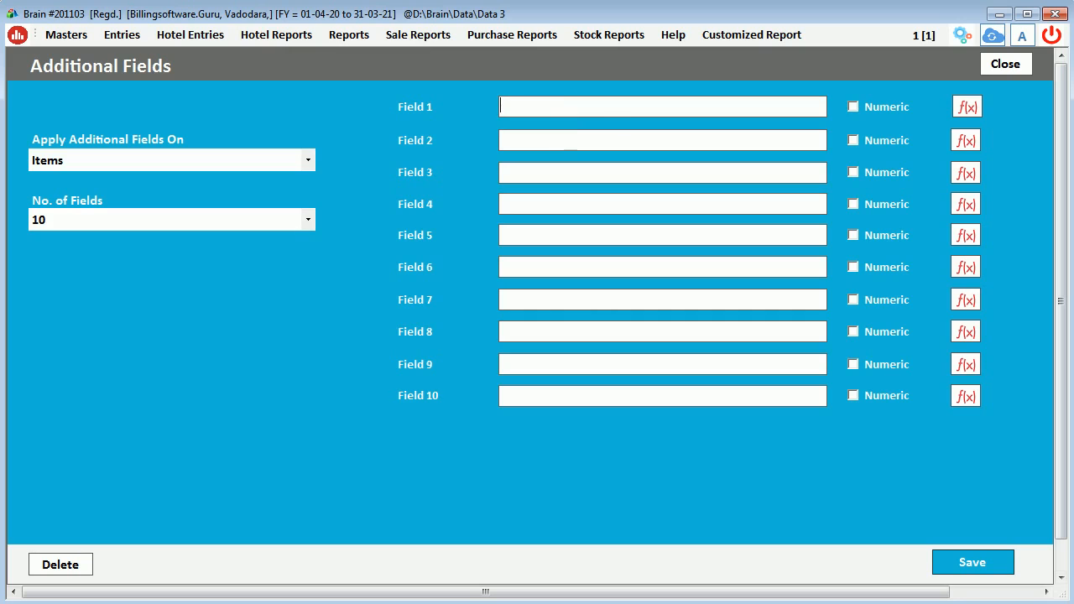
Step: Enter "details" as the Field 1 name, clear it again, and close Additional Fields without saving
{"action": "type", "text": "details"}
{"action": "left_click_drag", "start_coordinate": [542, 108], "coordinate": [412, 95]}
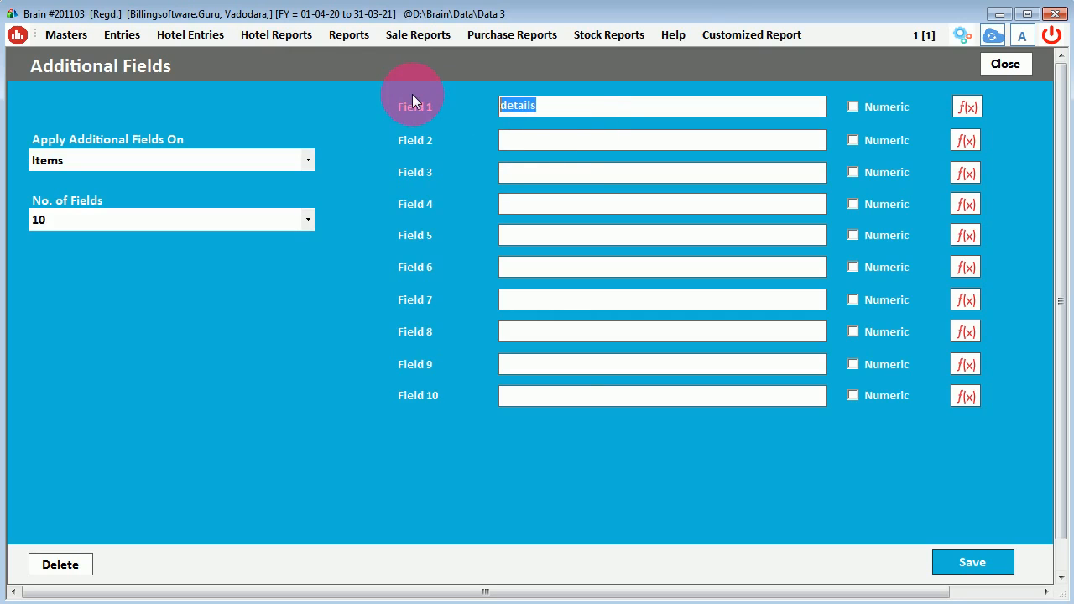
{"action": "key", "text": "BackSpace"}
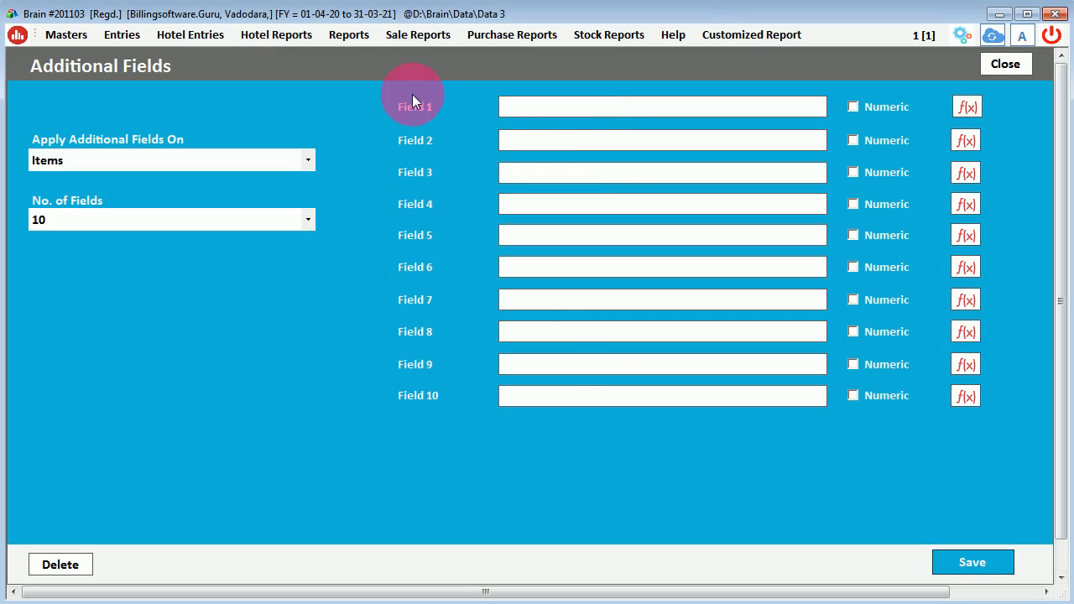
{"action": "left_click", "coordinate": [1009, 63]}
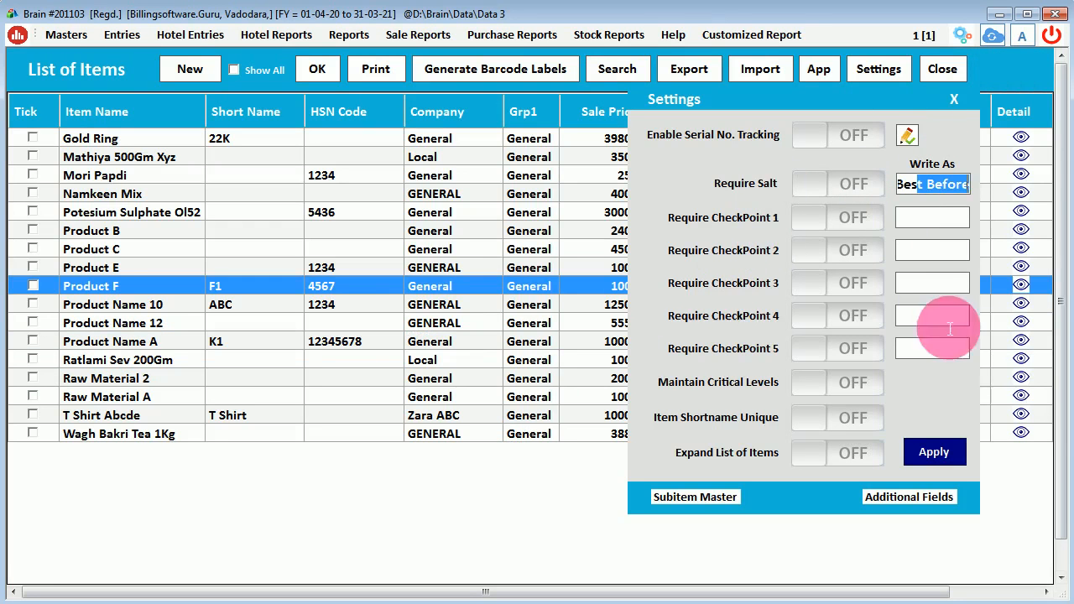
Step: Apply the item list settings, acknowledge the confirmation, and close the List of Items to return to the dashboard
{"action": "left_click", "coordinate": [954, 100]}
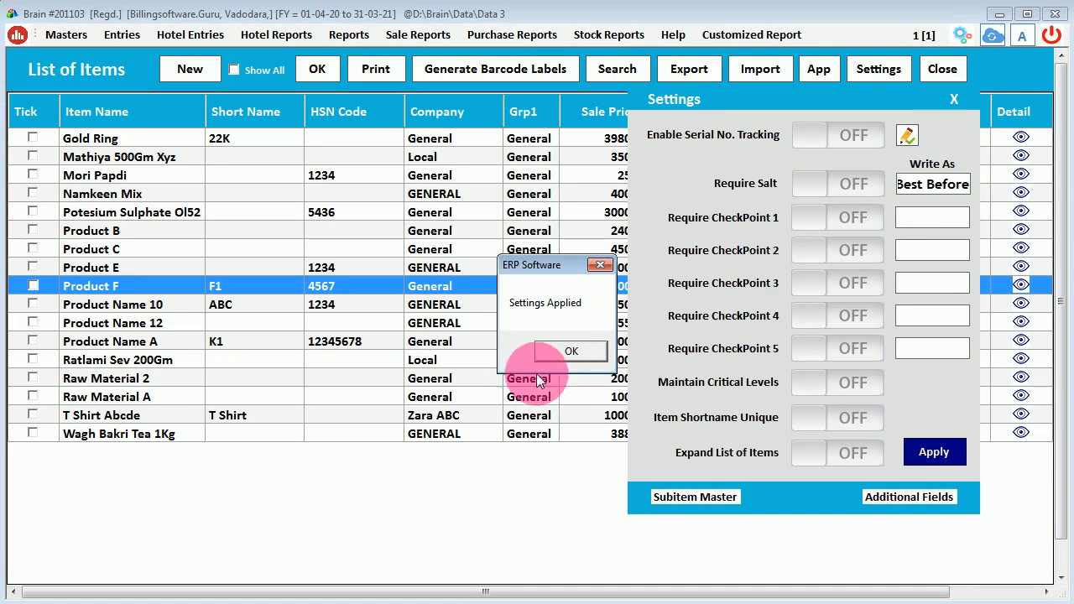
{"action": "left_click", "coordinate": [564, 352]}
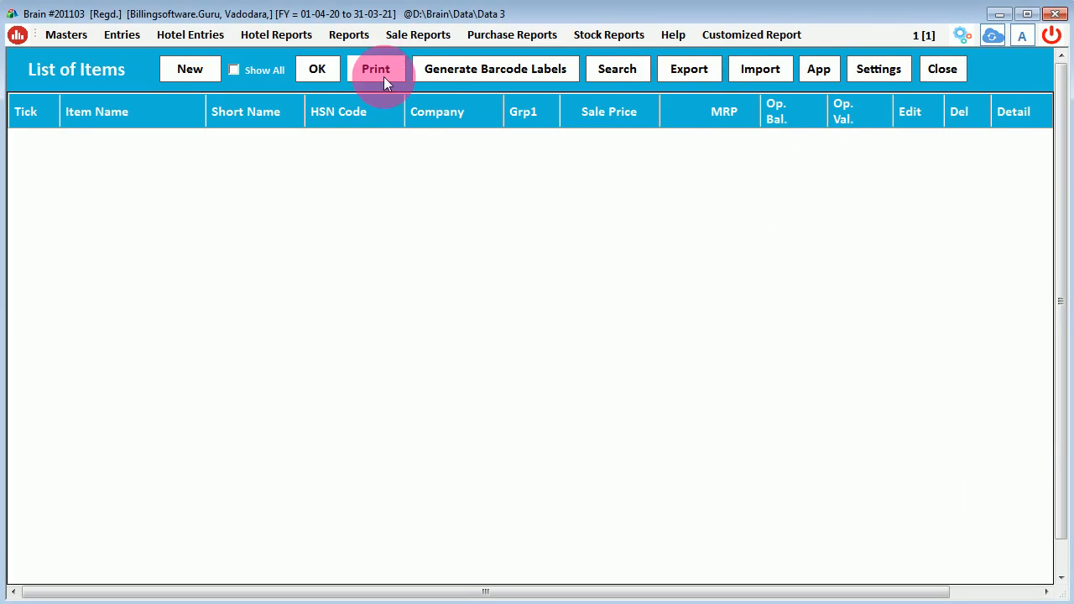
{"action": "left_click", "coordinate": [941, 69]}
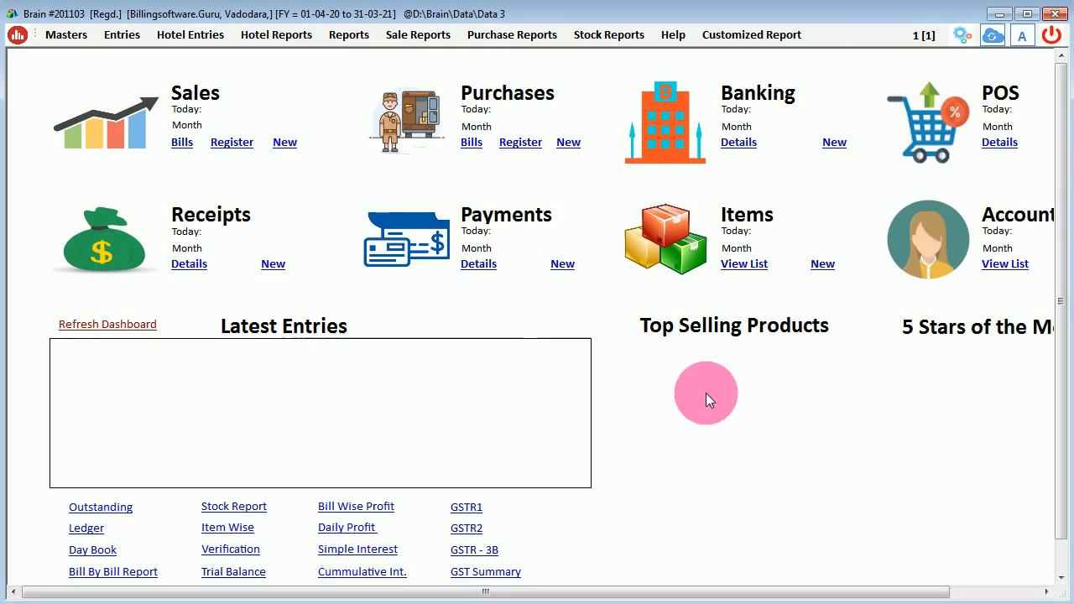